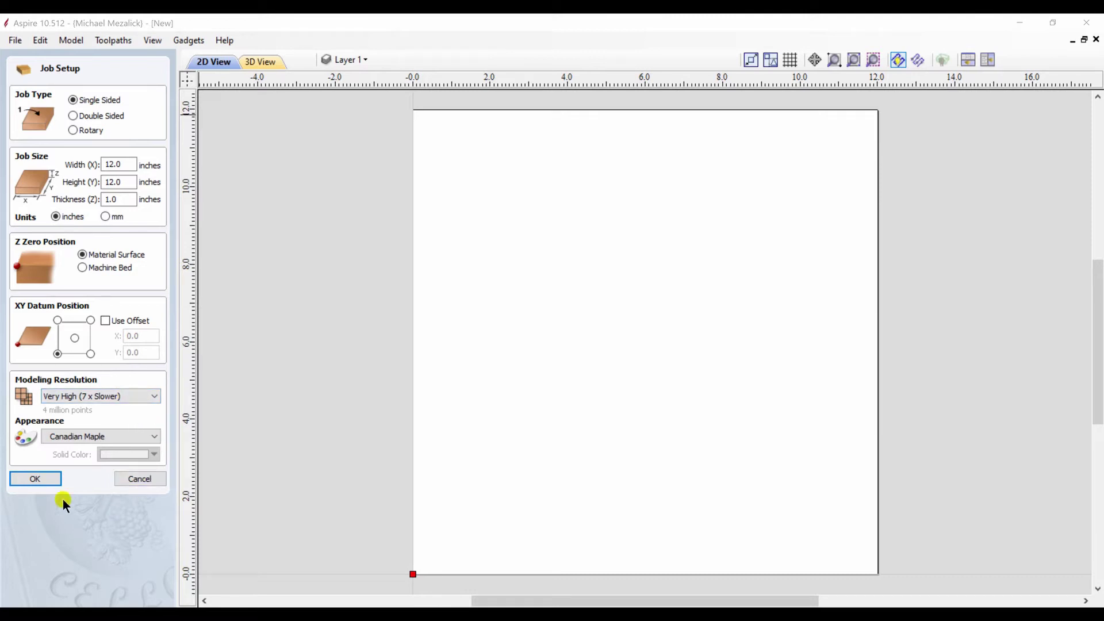
Create a single-sided job 12 inches wide, 12 inches high and 1 inch thick.
{"action": "left_click", "coordinate": [36, 478]}
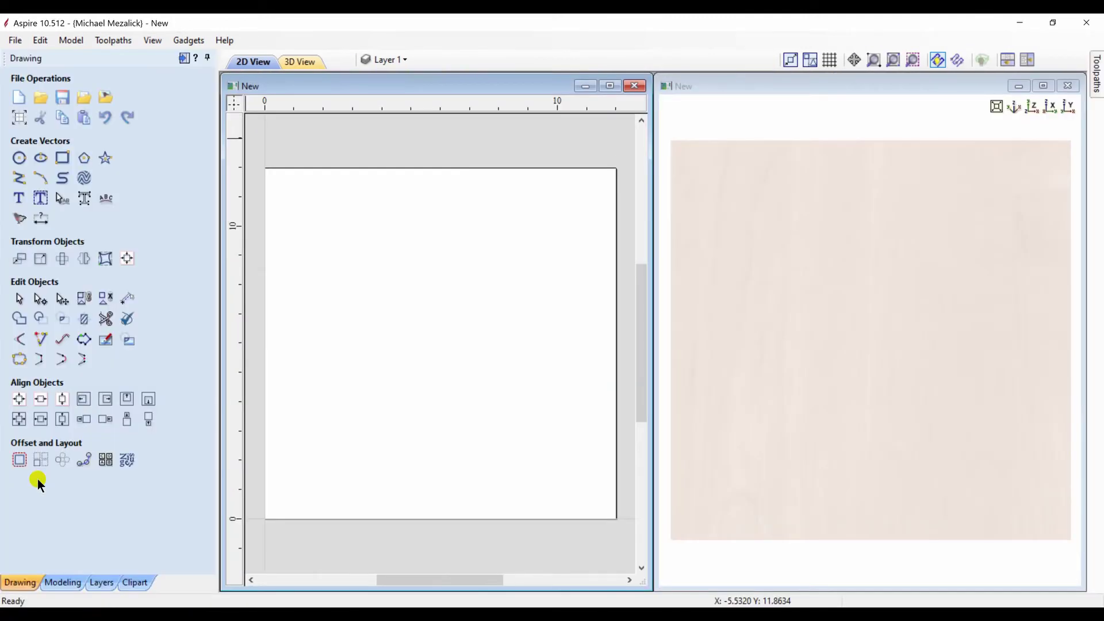
Load the Heart_Pair clipart from Objects & People and resize it to fill the page.
{"action": "left_click", "coordinate": [130, 580]}
{"action": "double_click", "coordinate": [20, 119]}
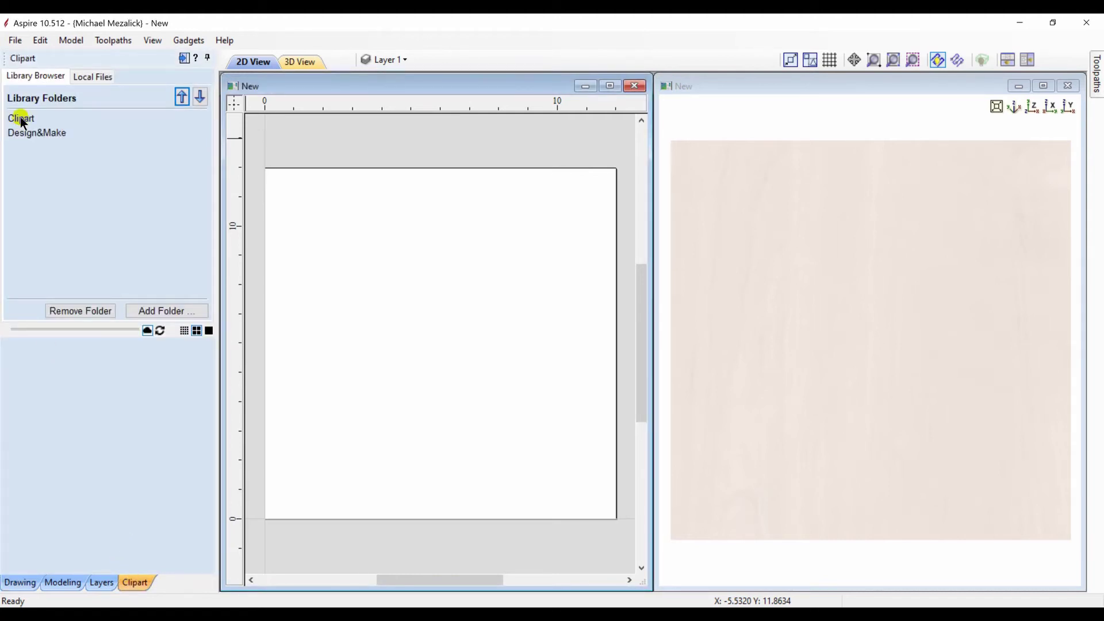
{"action": "left_click", "coordinate": [73, 261]}
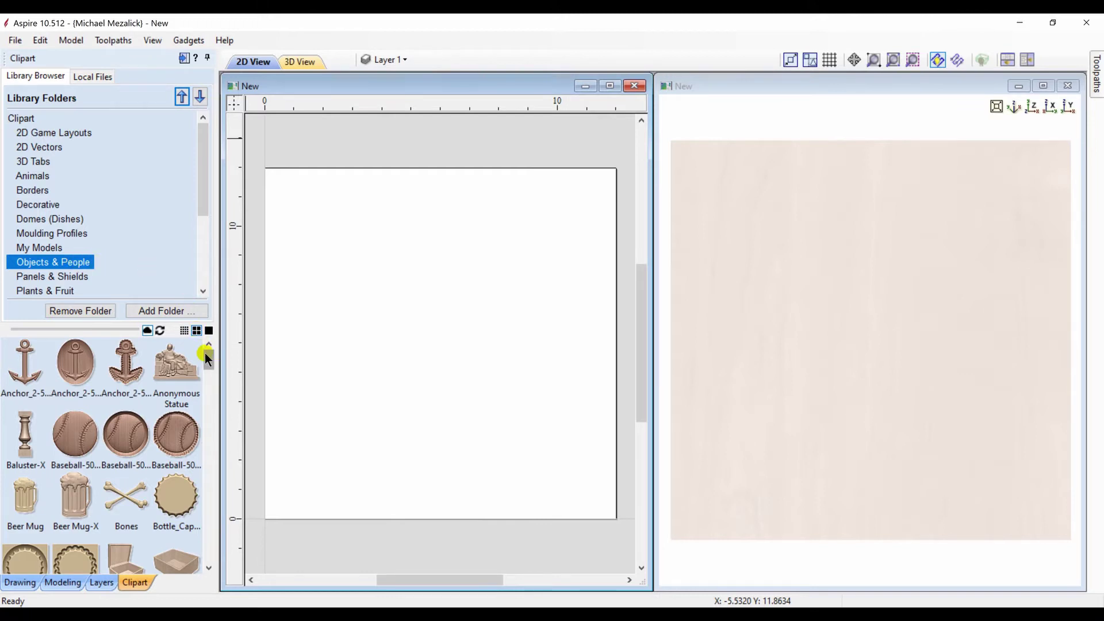
{"action": "left_click_drag", "start_coordinate": [205, 352], "coordinate": [213, 442]}
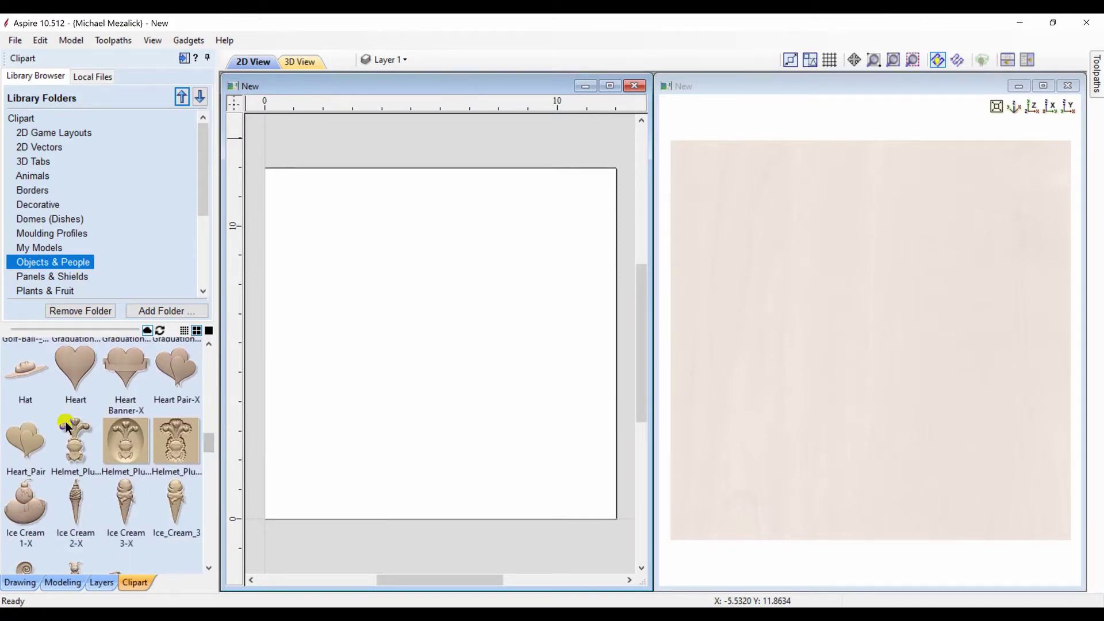
{"action": "double_click", "coordinate": [31, 440]}
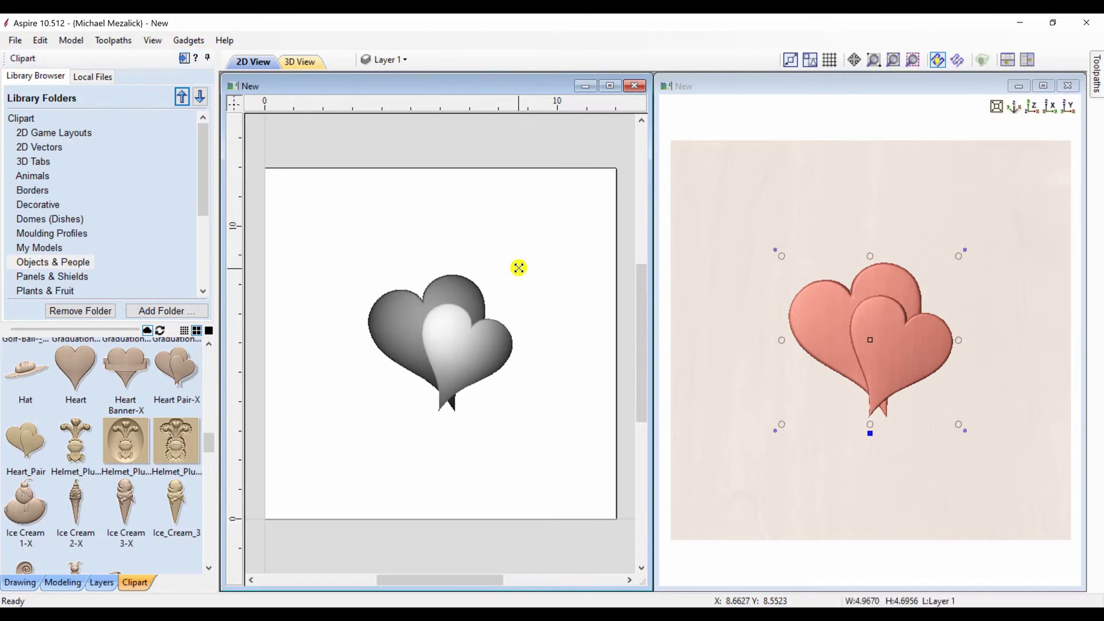
{"action": "mouse_move", "coordinate": [518, 269]}
{"action": "left_mouse_down"}
{"action": "mouse_move", "coordinate": [591, 186]}
{"action": "mouse_move", "coordinate": [630, 164]}
{"action": "left_mouse_up"}
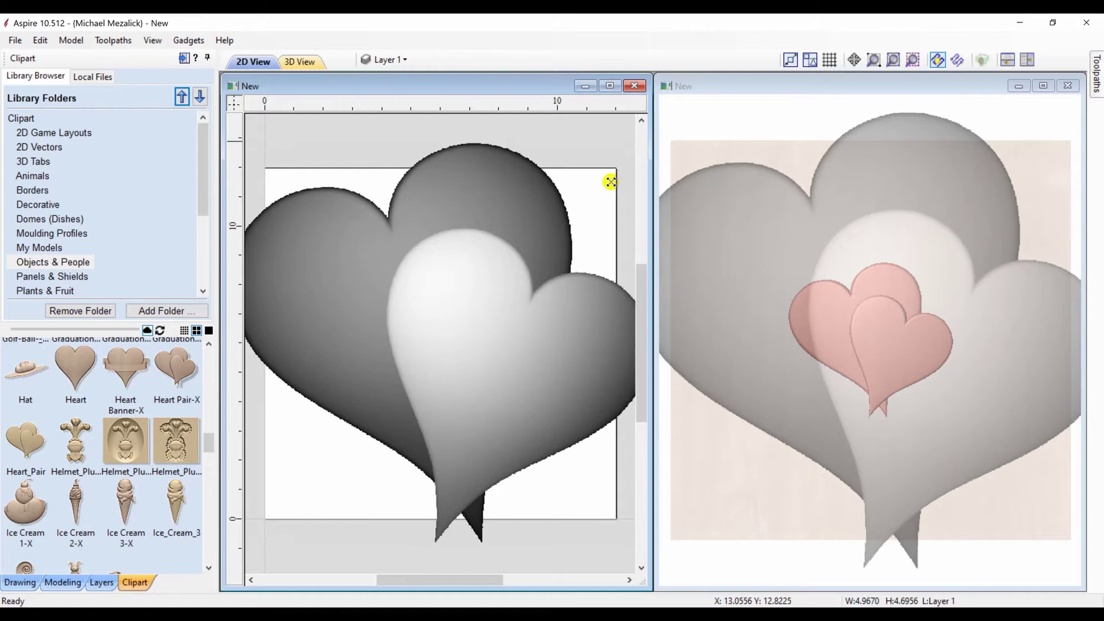
{"action": "left_click_drag", "start_coordinate": [630, 164], "coordinate": [577, 220]}
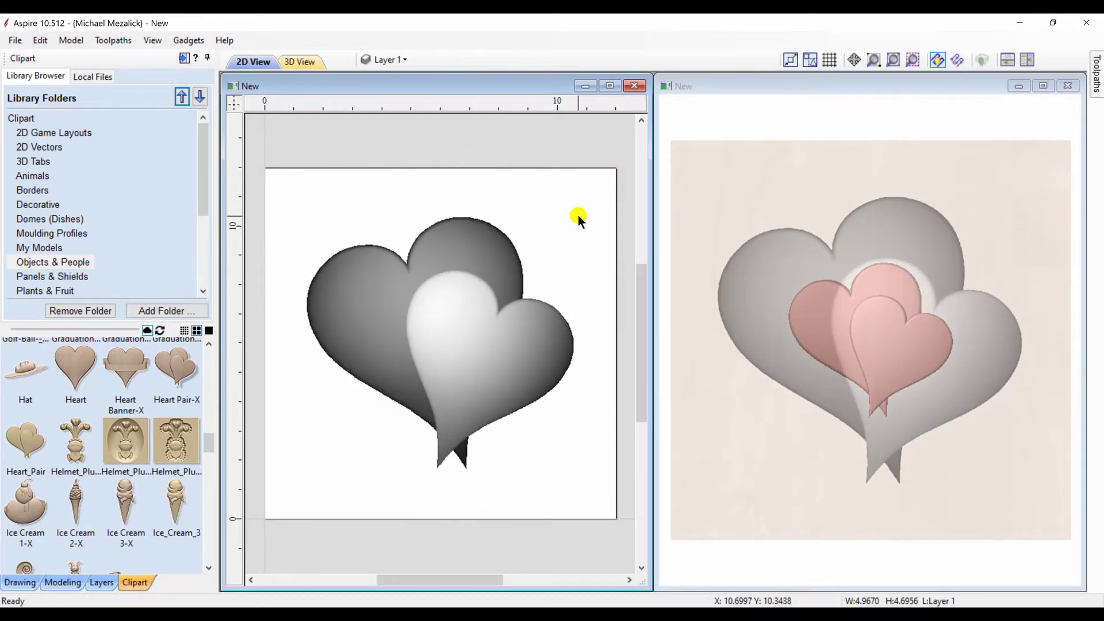
{"action": "left_click_drag", "start_coordinate": [200, 173], "coordinate": [203, 212]}
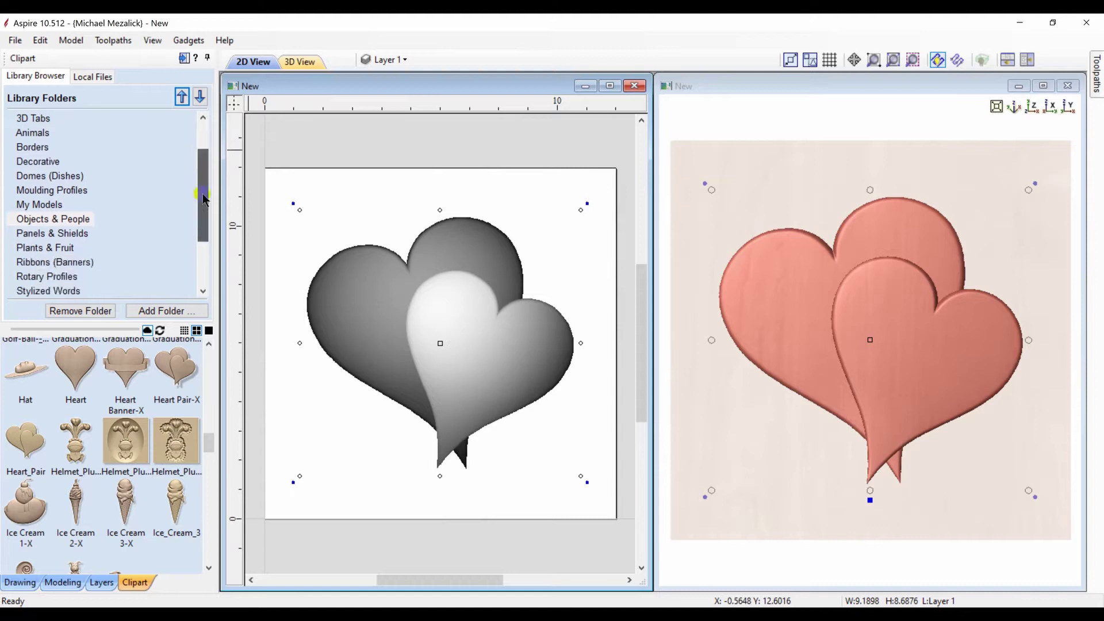
Load the Banner clipart from Ribbons (Banners), widen it, and move it over the heart tips.
{"action": "left_click", "coordinate": [68, 235]}
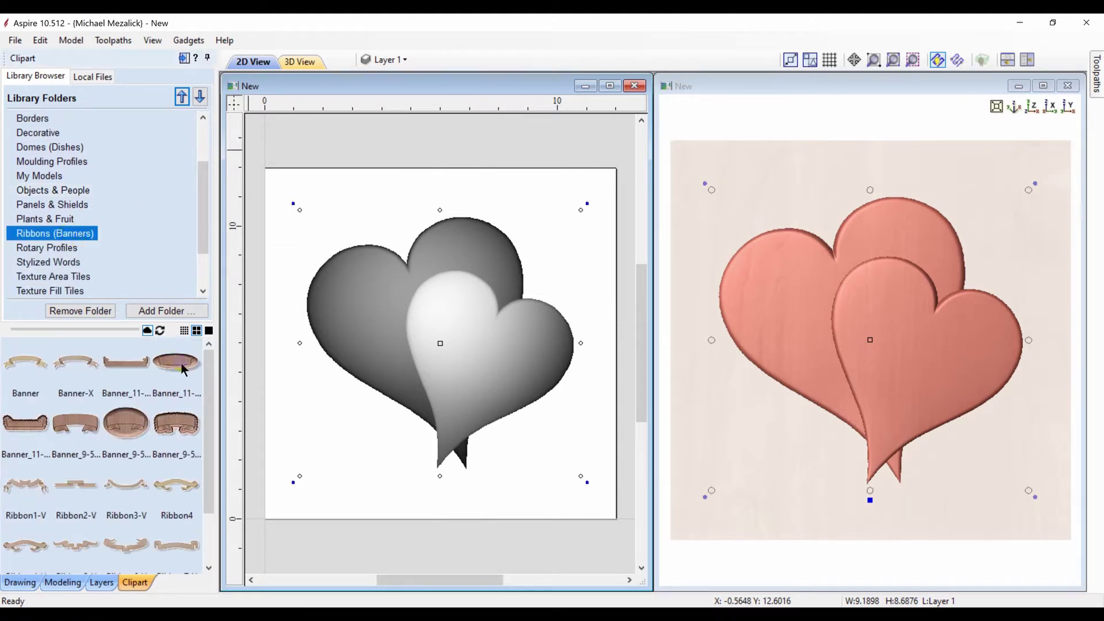
{"action": "double_click", "coordinate": [30, 363]}
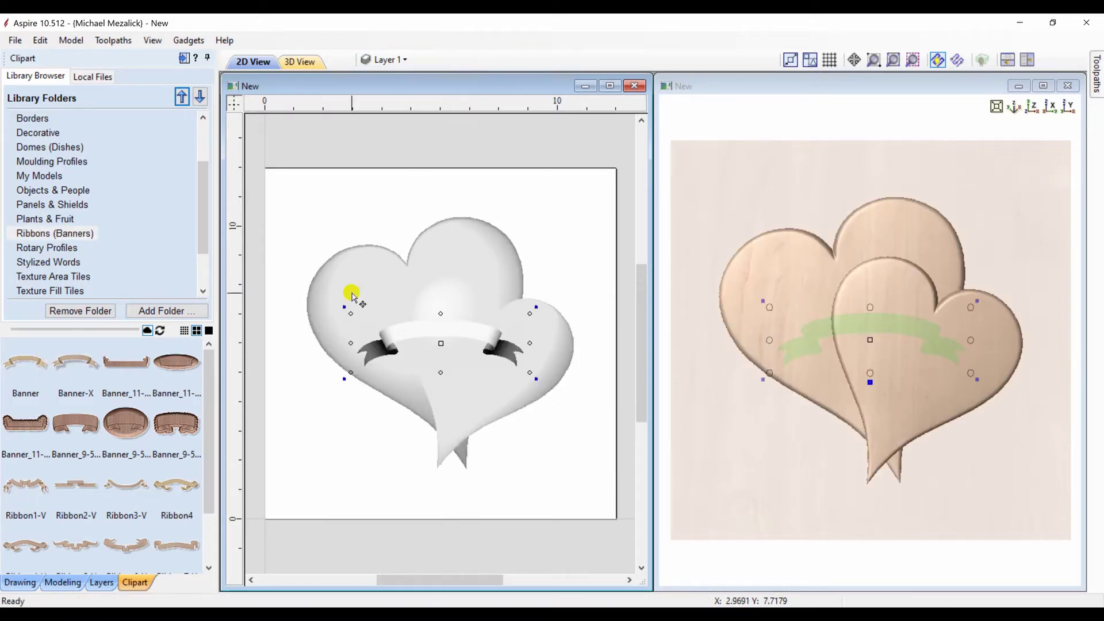
{"action": "left_click_drag", "start_coordinate": [530, 313], "coordinate": [561, 292]}
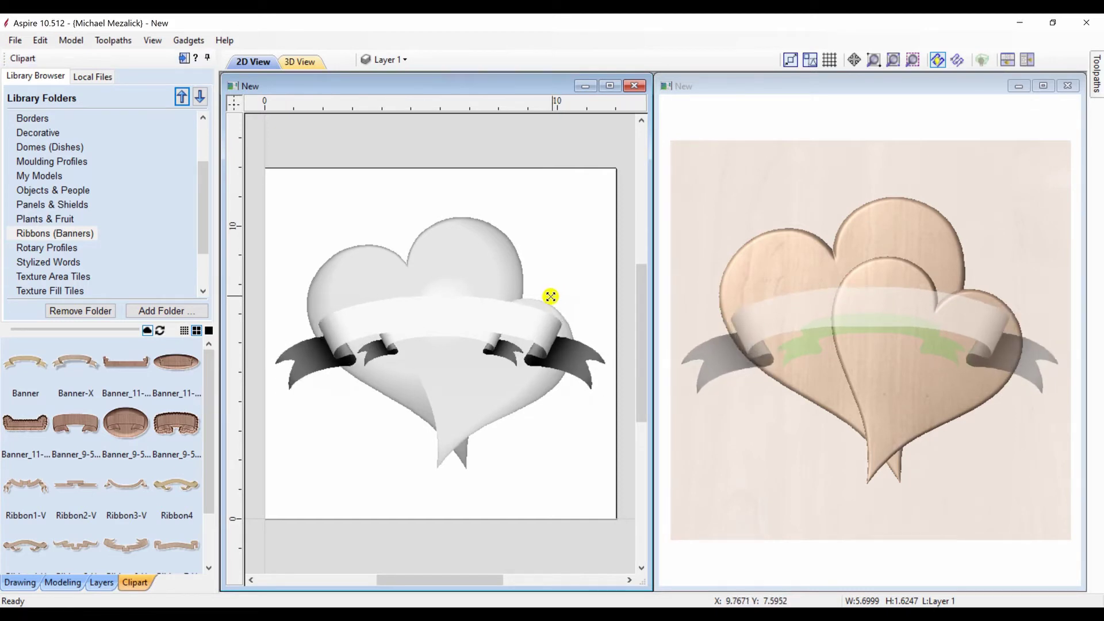
{"action": "left_click_drag", "start_coordinate": [469, 321], "coordinate": [473, 394]}
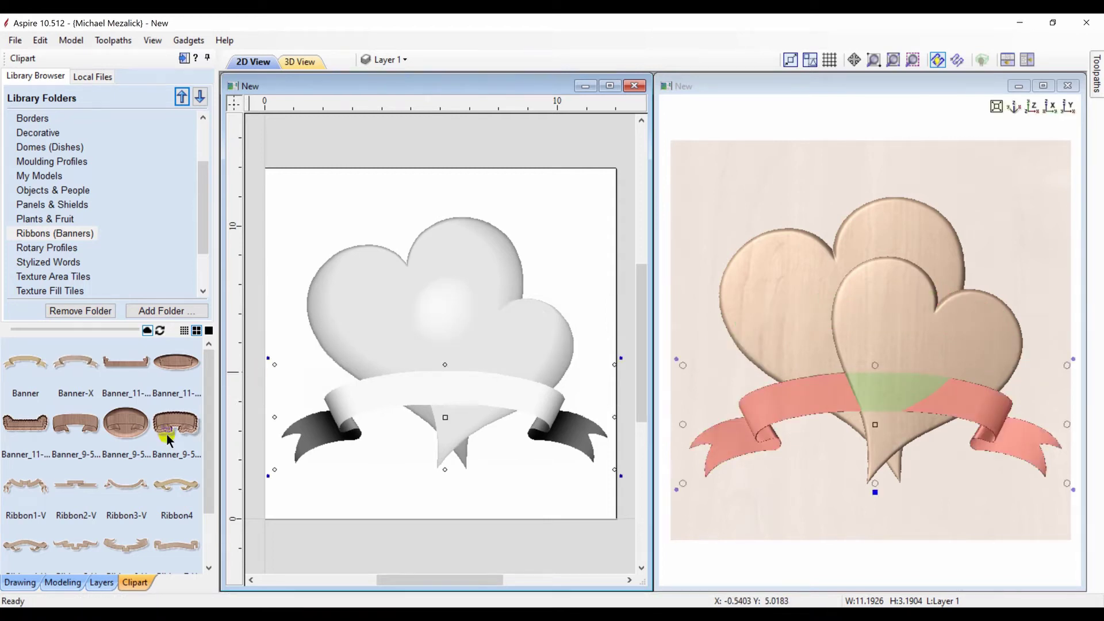
Set the Banner component's base height to 0.2 inch and check it in 3D.
{"action": "left_click", "coordinate": [62, 581]}
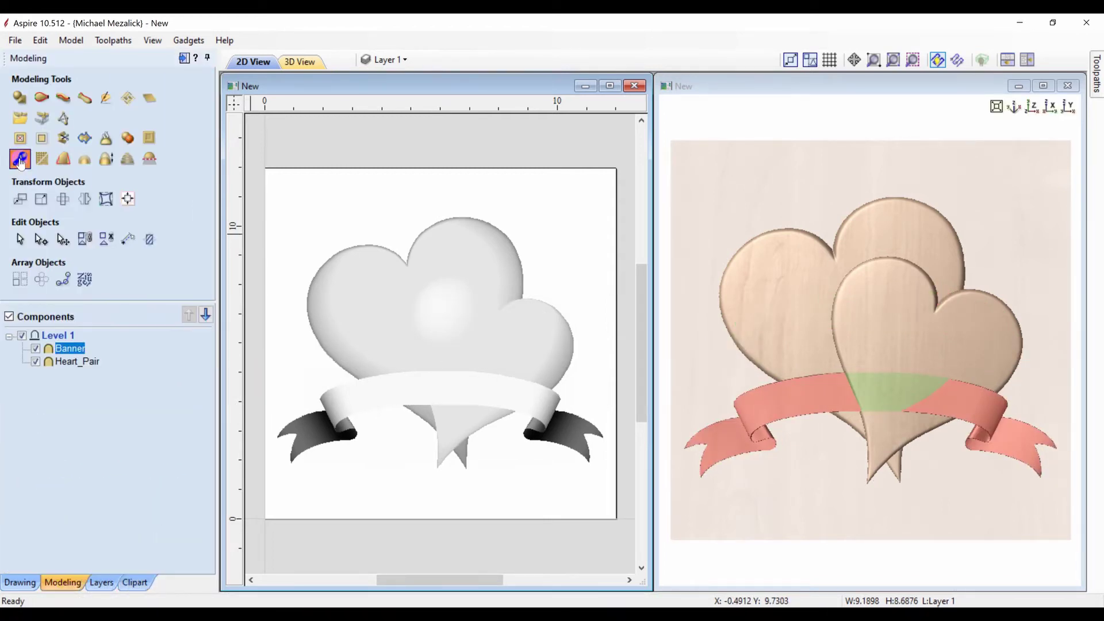
{"action": "left_click", "coordinate": [20, 157]}
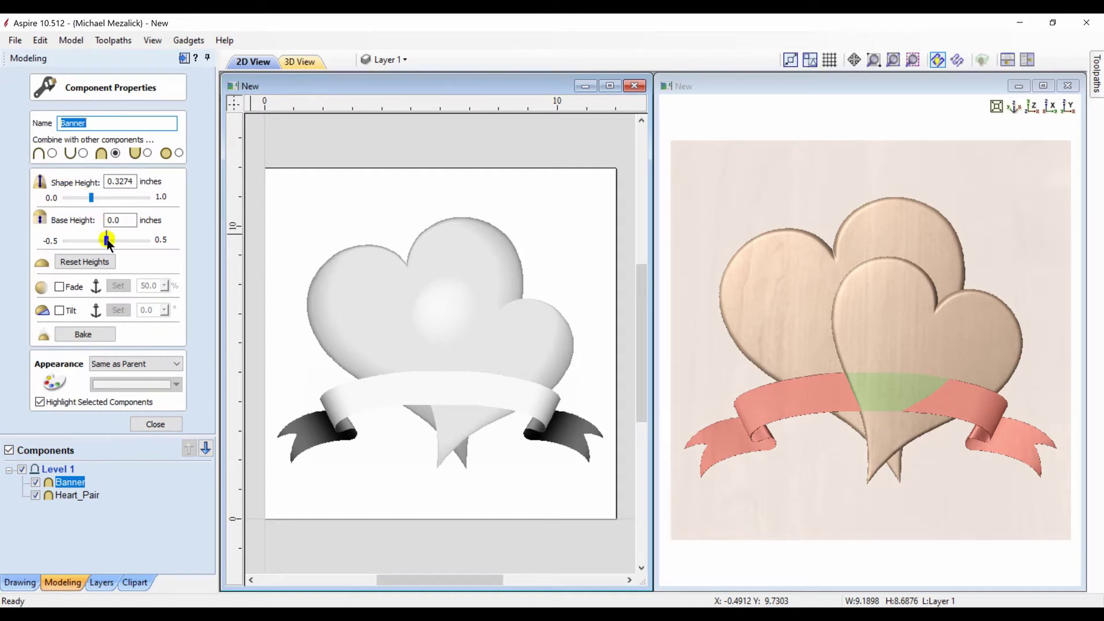
{"action": "left_click_drag", "start_coordinate": [106, 240], "coordinate": [124, 240]}
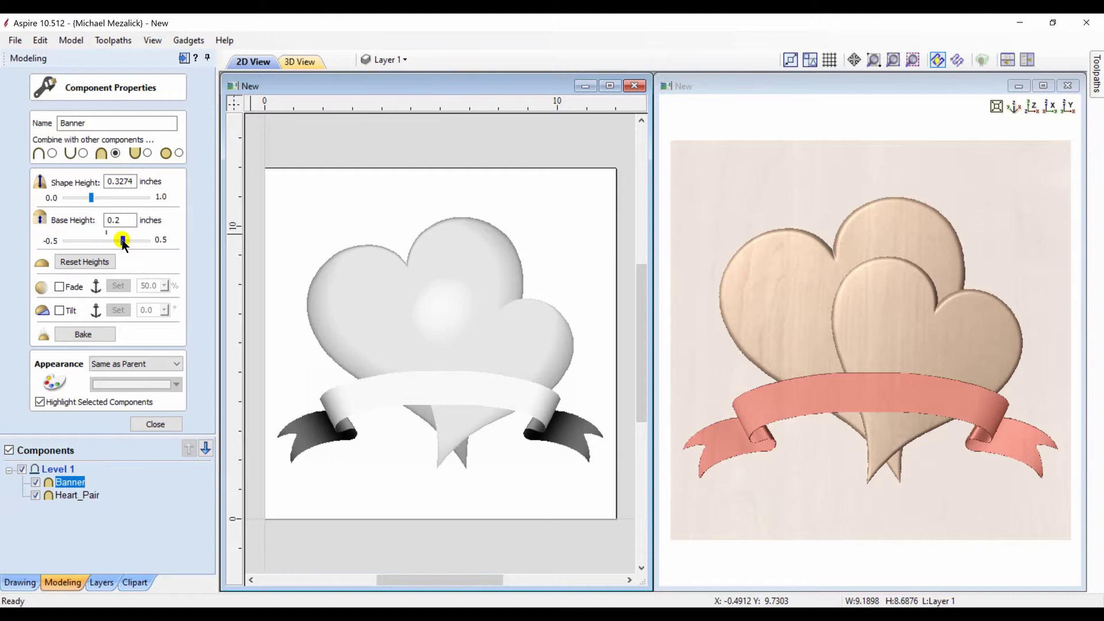
{"action": "left_click", "coordinate": [782, 544]}
{"action": "mouse_move", "coordinate": [801, 535]}
{"action": "left_mouse_down"}
{"action": "mouse_move", "coordinate": [845, 467]}
{"action": "mouse_move", "coordinate": [835, 373]}
{"action": "left_mouse_up"}
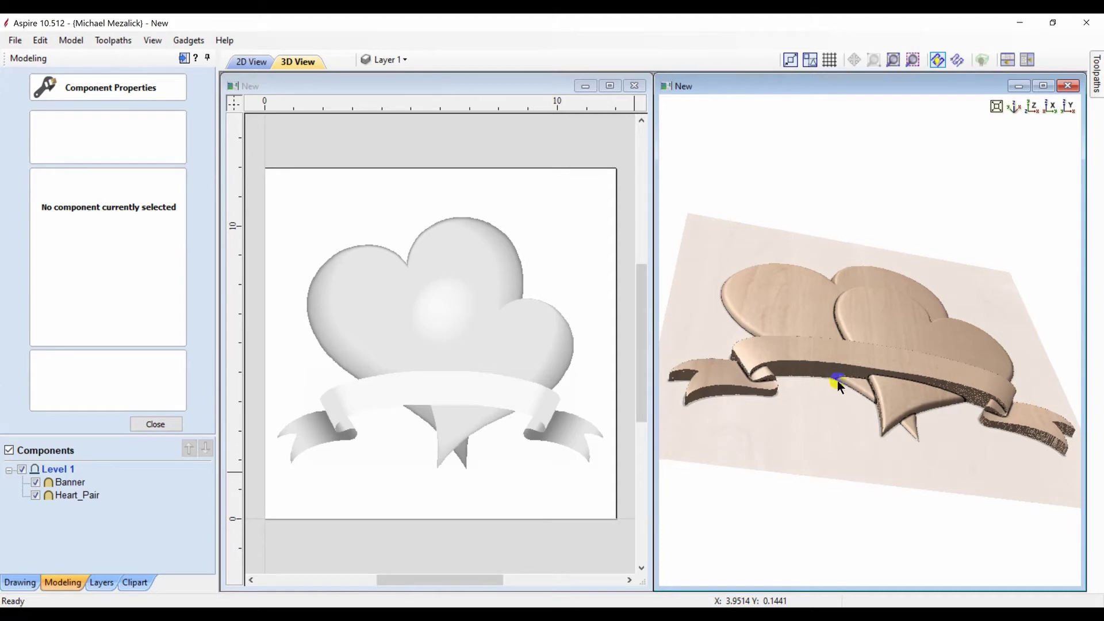
{"action": "left_click_drag", "start_coordinate": [836, 373], "coordinate": [841, 492]}
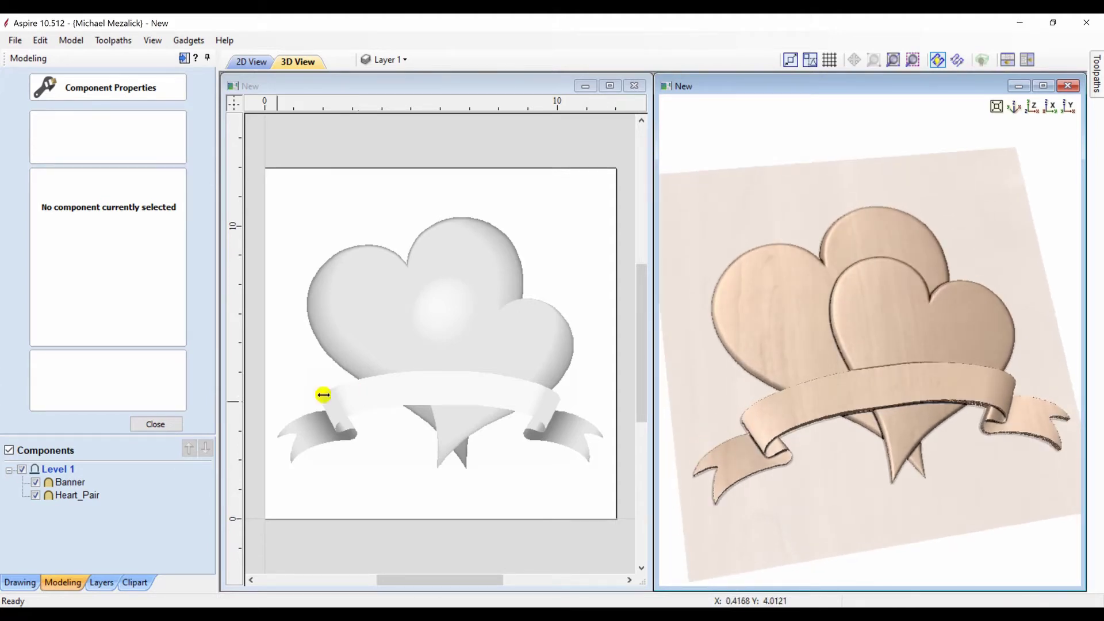
{"action": "left_click", "coordinate": [165, 422]}
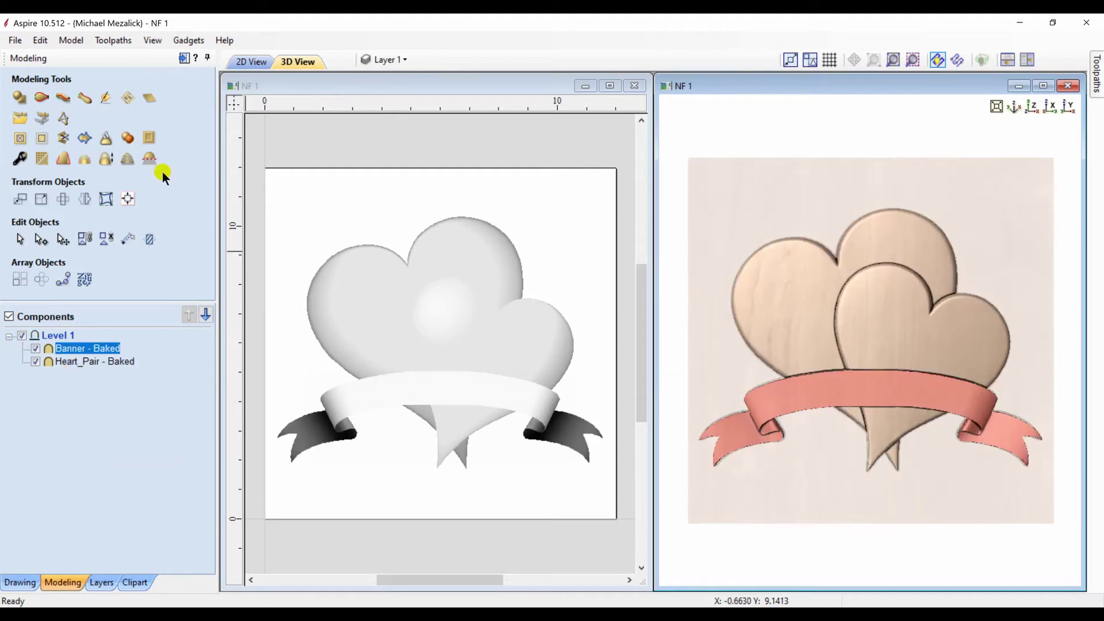
Hide the baked Banner and Heart_Pair components and maximize the 2D view.
{"action": "left_click", "coordinate": [85, 138]}
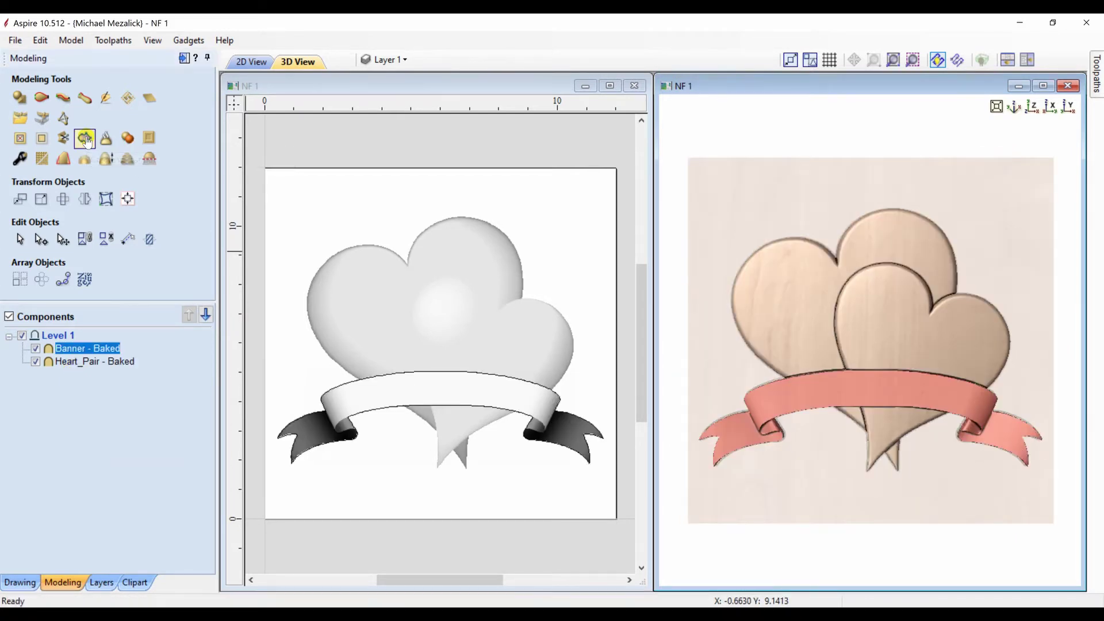
{"action": "left_click", "coordinate": [352, 313]}
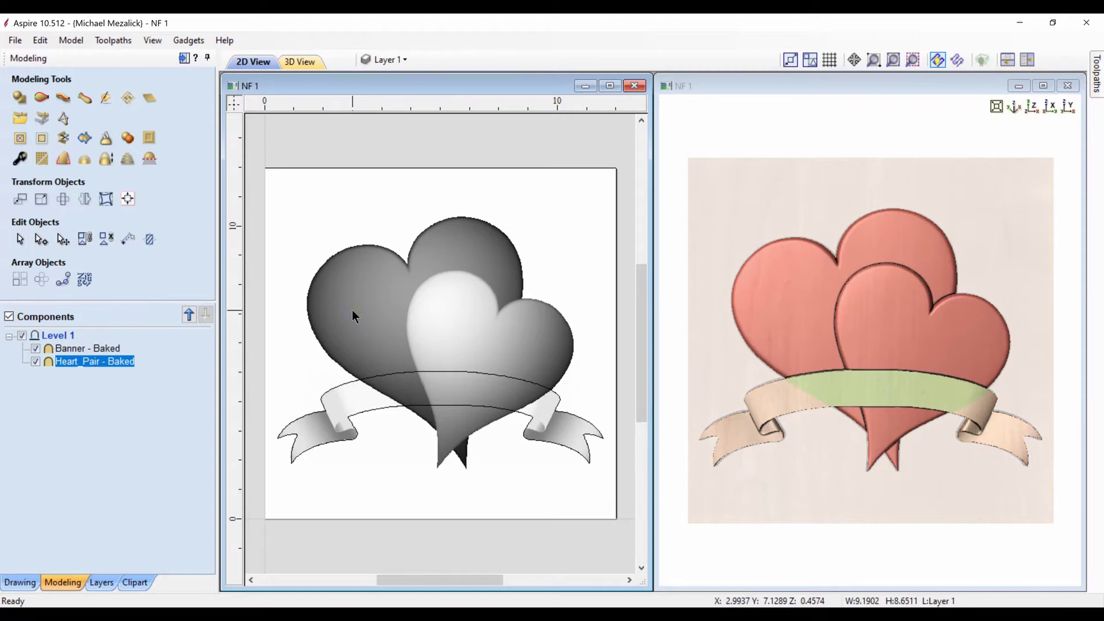
{"action": "left_click", "coordinate": [87, 140]}
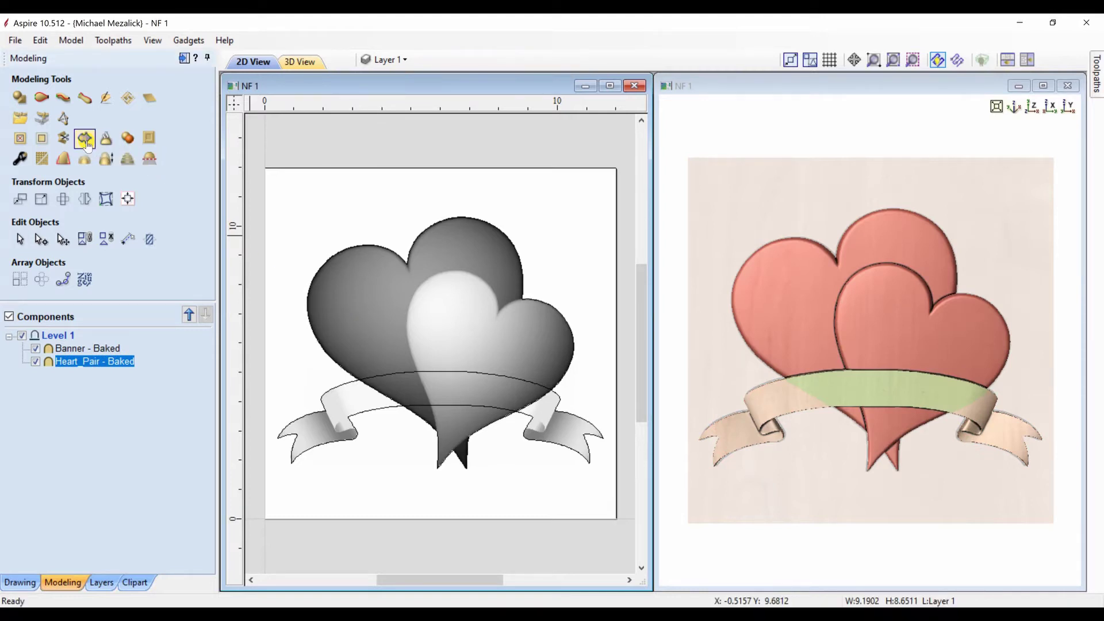
{"action": "left_click", "coordinate": [34, 349]}
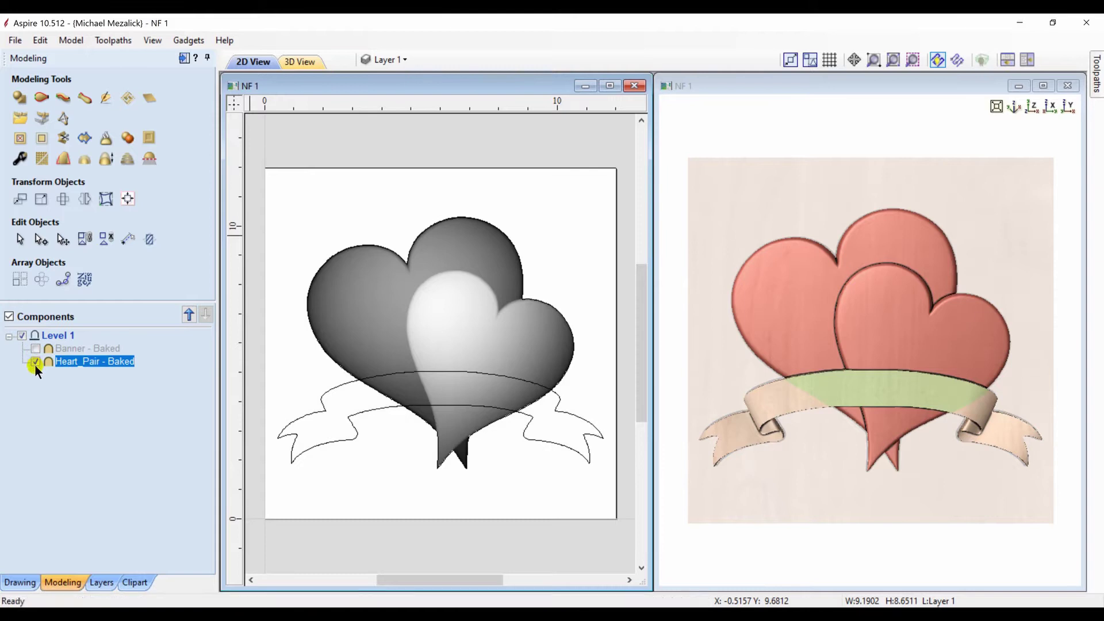
{"action": "left_click", "coordinate": [35, 362]}
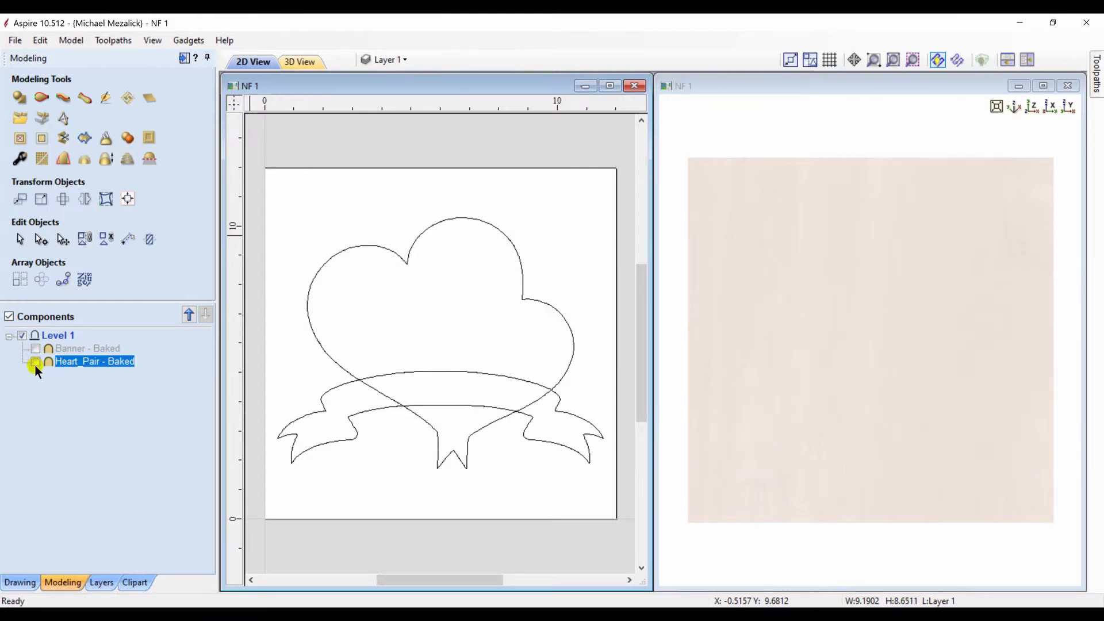
{"action": "left_click", "coordinate": [609, 86]}
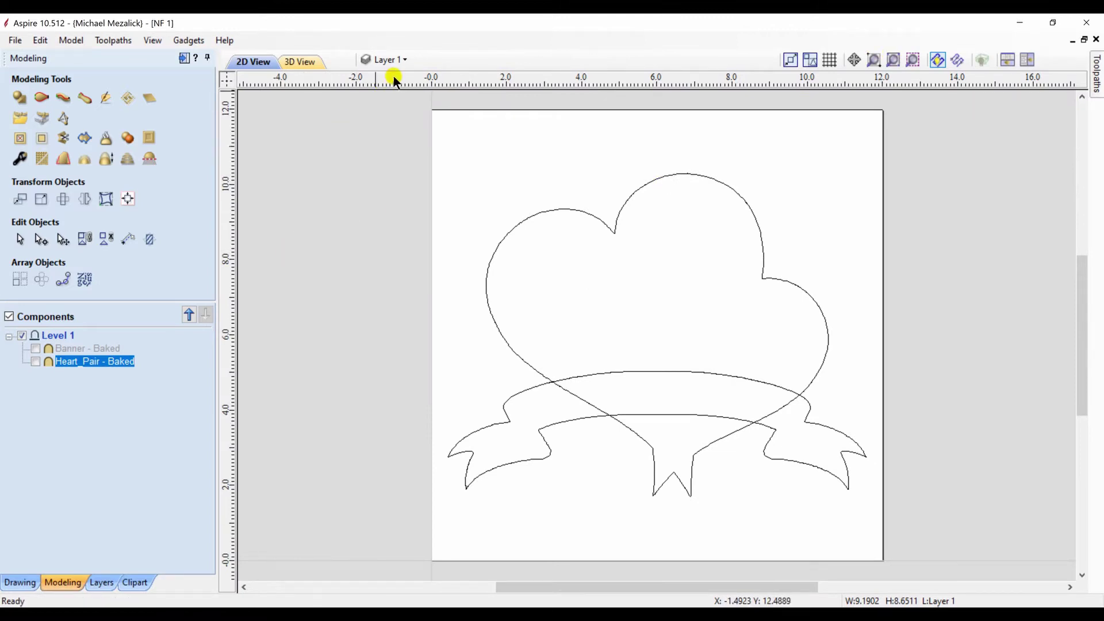
Add horizontal guides at about 3.5 and 5.1 inches and select the heart outline.
{"action": "left_click_drag", "start_coordinate": [394, 76], "coordinate": [422, 429]}
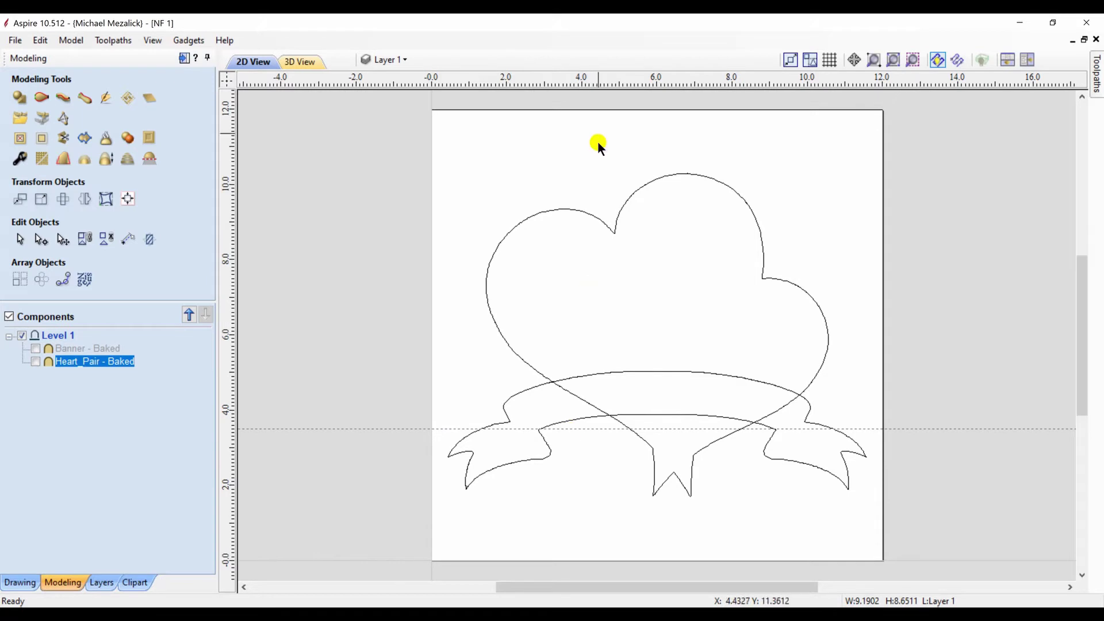
{"action": "left_click_drag", "start_coordinate": [605, 79], "coordinate": [599, 369]}
{"action": "left_click", "coordinate": [509, 345]}
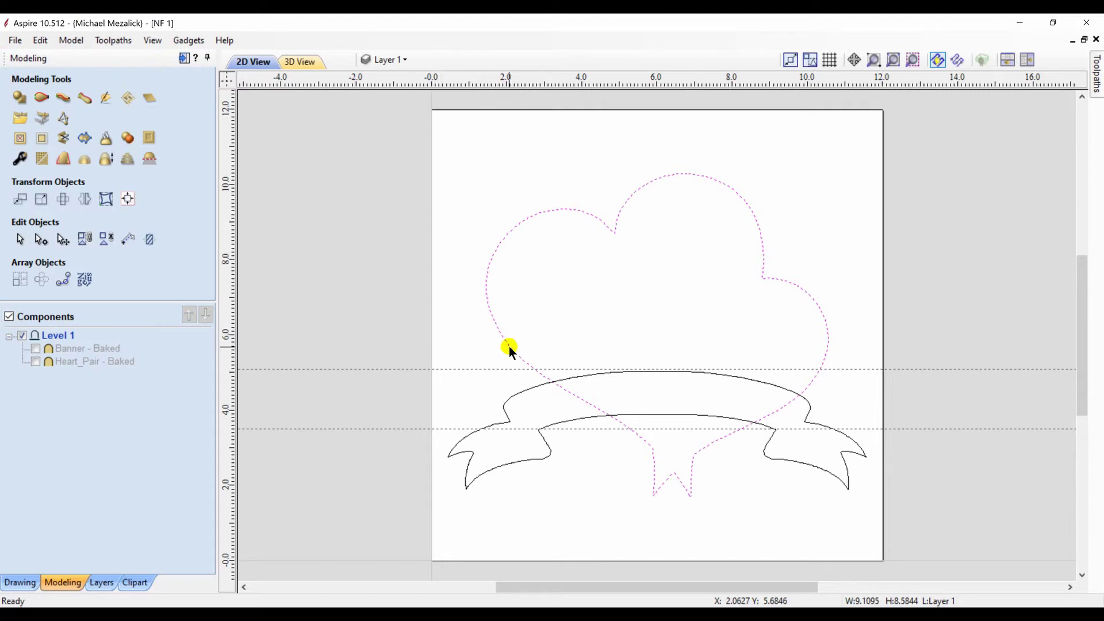
Offset the heart outline 0.5 inch outwards, keeping the original vector.
{"action": "left_click", "coordinate": [17, 585]}
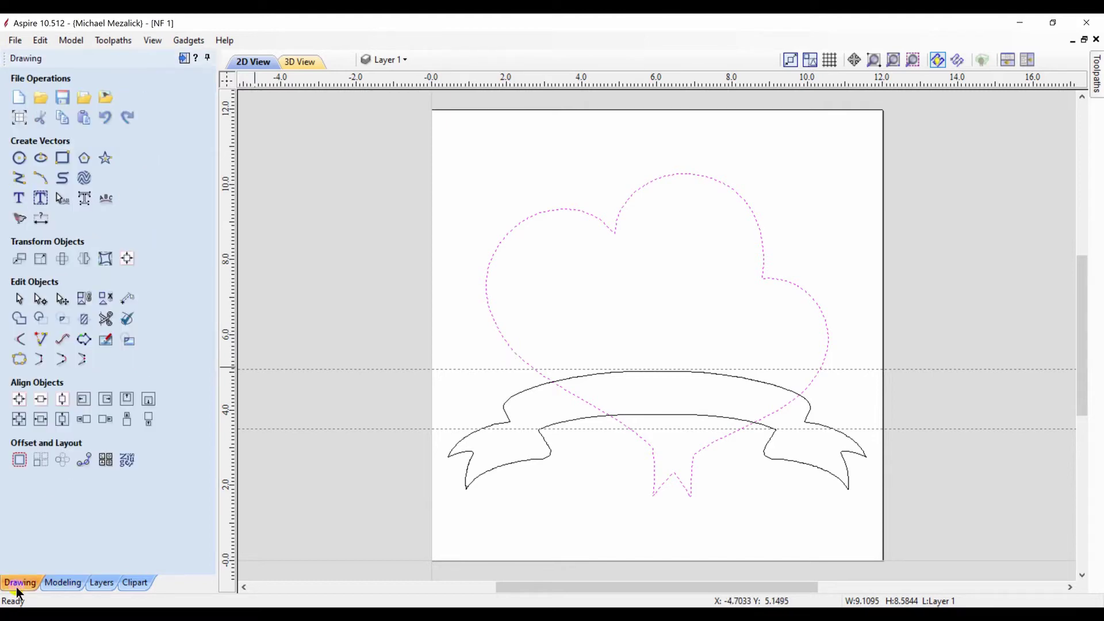
{"action": "left_click", "coordinate": [19, 461]}
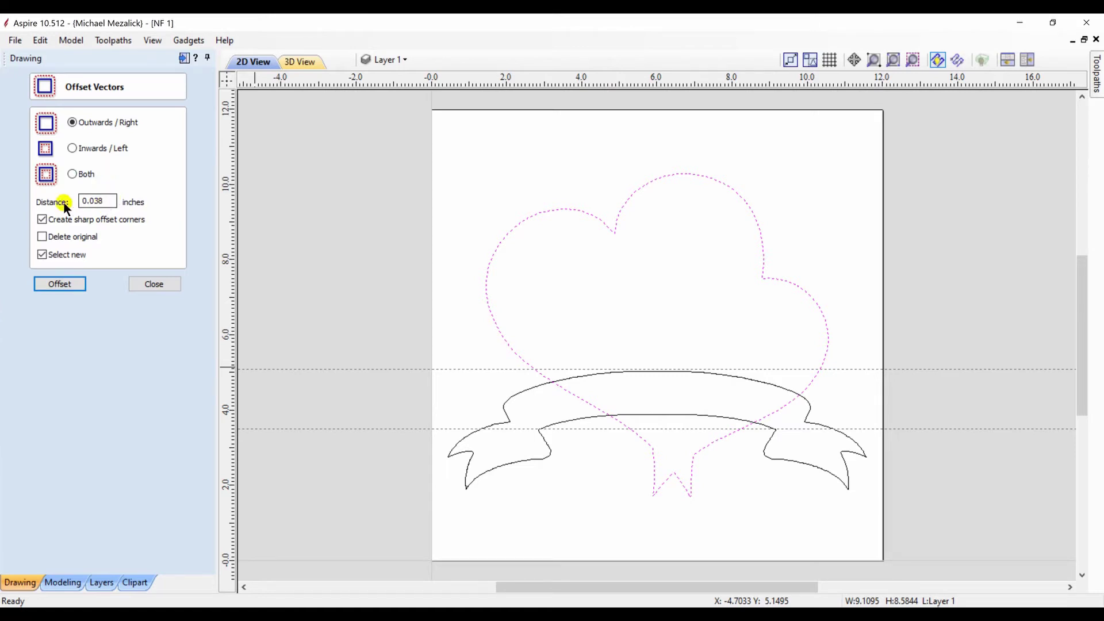
{"action": "left_click_drag", "start_coordinate": [109, 200], "coordinate": [49, 202]}
{"action": "left_click", "coordinate": [56, 285]}
{"action": "left_click", "coordinate": [152, 285]}
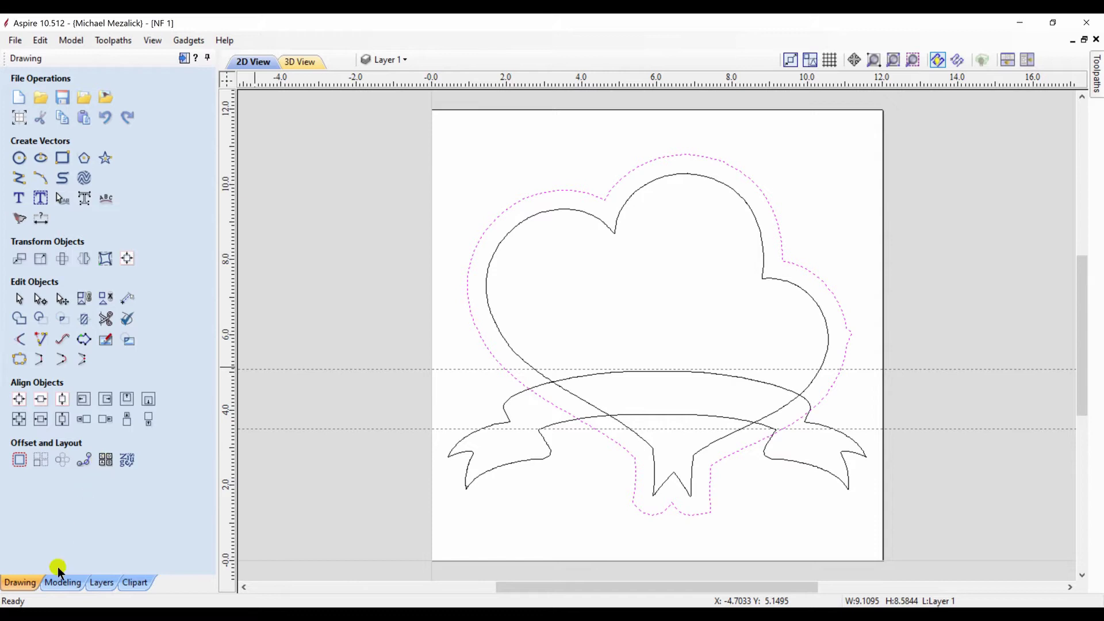
Show the Heart_Pair model and take a cross-section along the upper banner guide.
{"action": "left_click", "coordinate": [57, 582]}
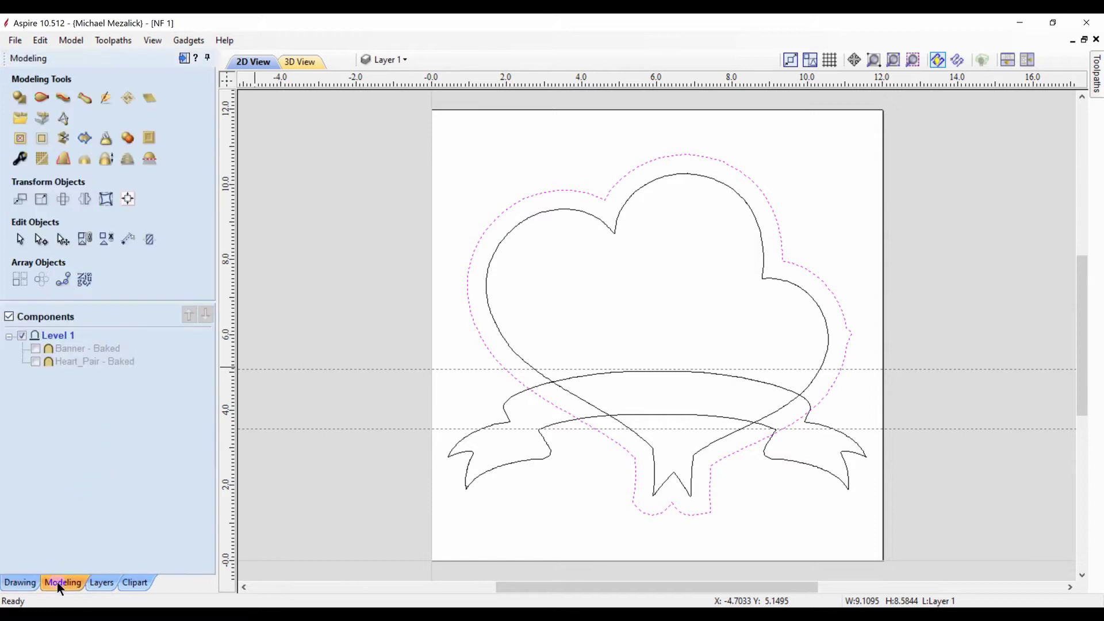
{"action": "left_click", "coordinate": [36, 363]}
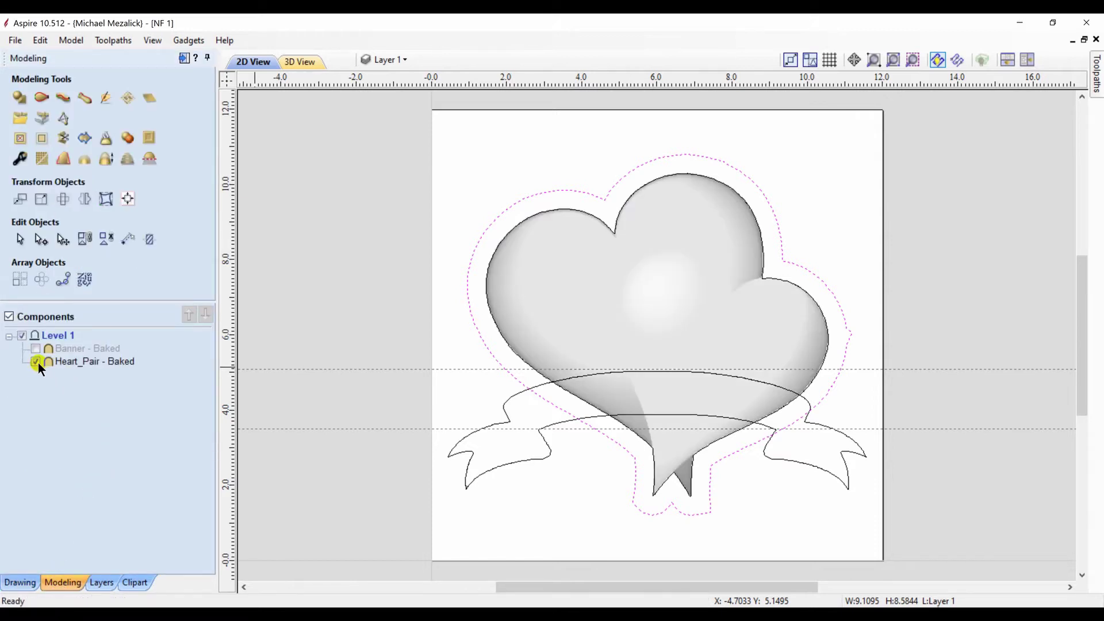
{"action": "left_click", "coordinate": [129, 239]}
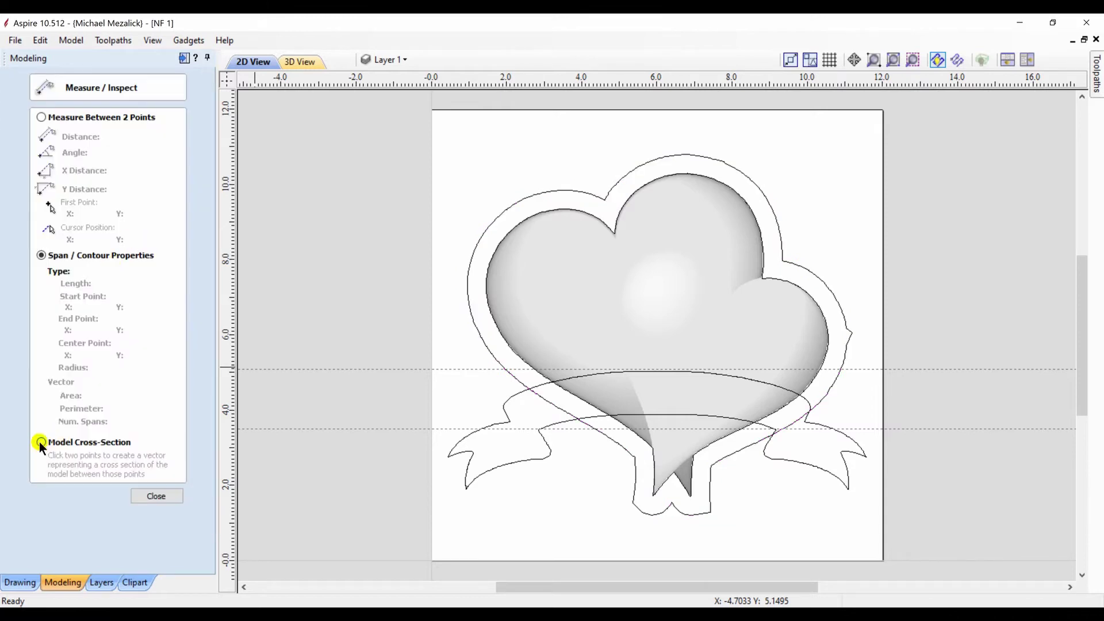
{"action": "left_click", "coordinate": [41, 443]}
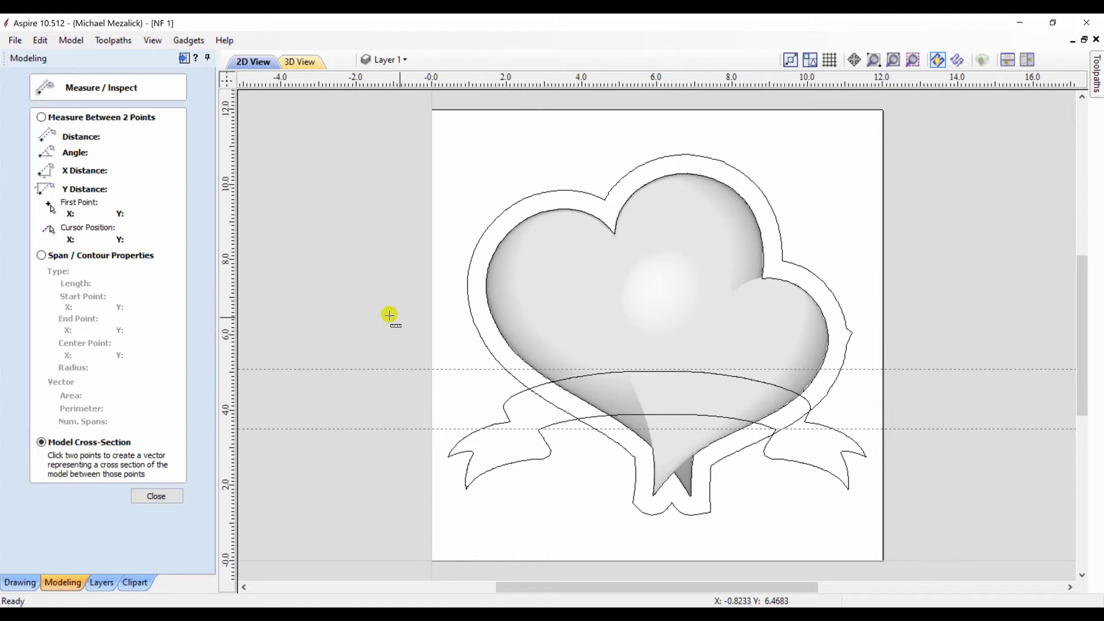
{"action": "left_click", "coordinate": [503, 368]}
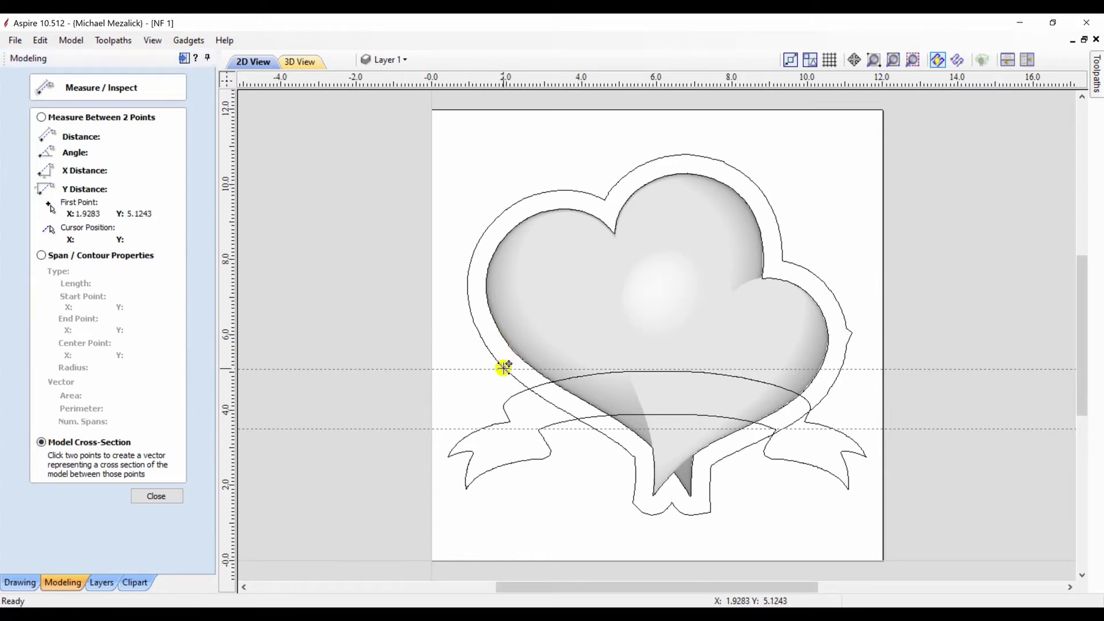
{"action": "left_click", "coordinate": [841, 368]}
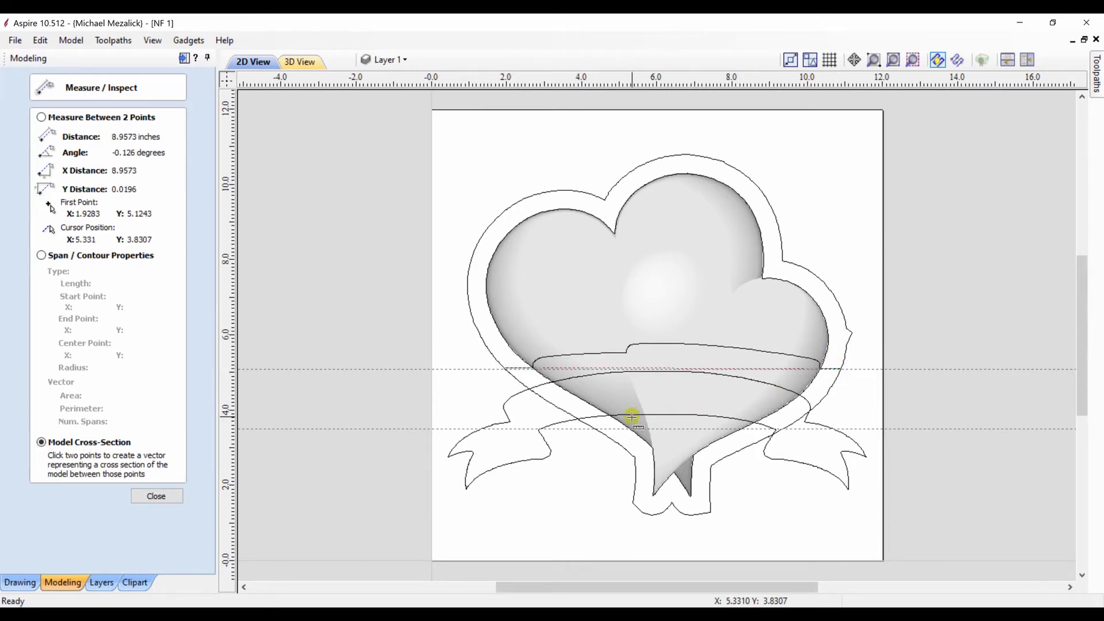
Take a cross-section along the lower banner guide, then node-edit the offset outline.
{"action": "left_click", "coordinate": [596, 429]}
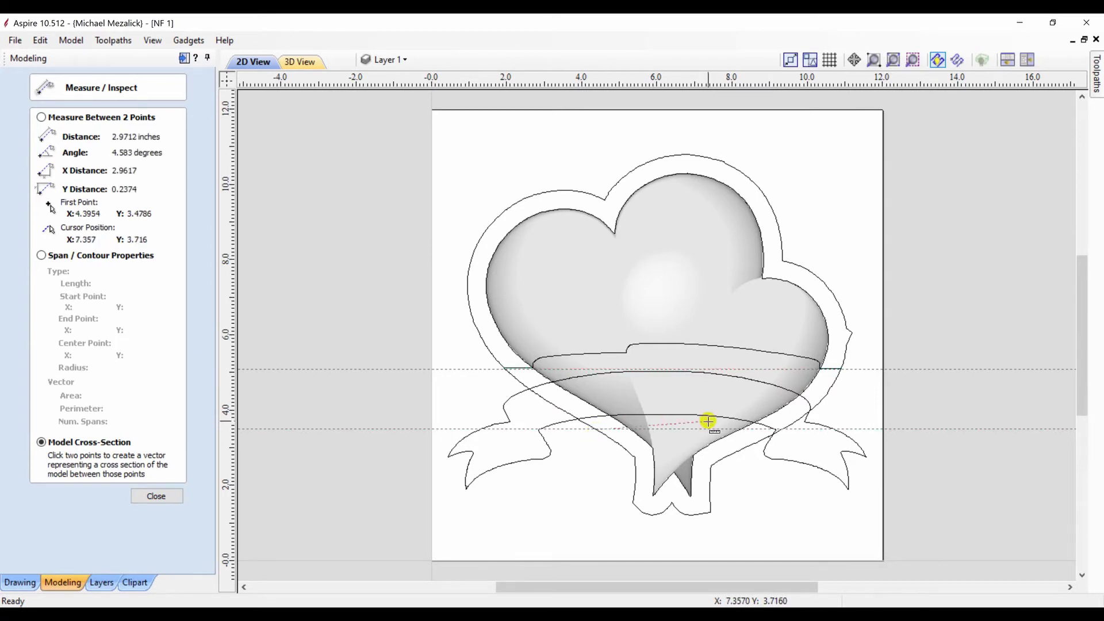
{"action": "left_click", "coordinate": [779, 428]}
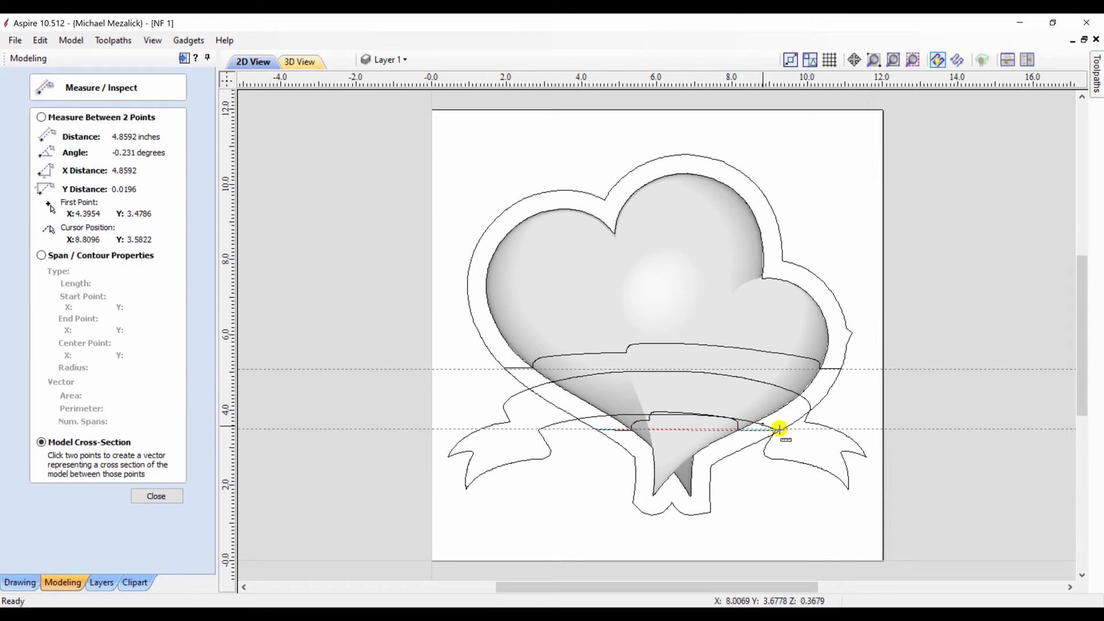
{"action": "left_click", "coordinate": [158, 496]}
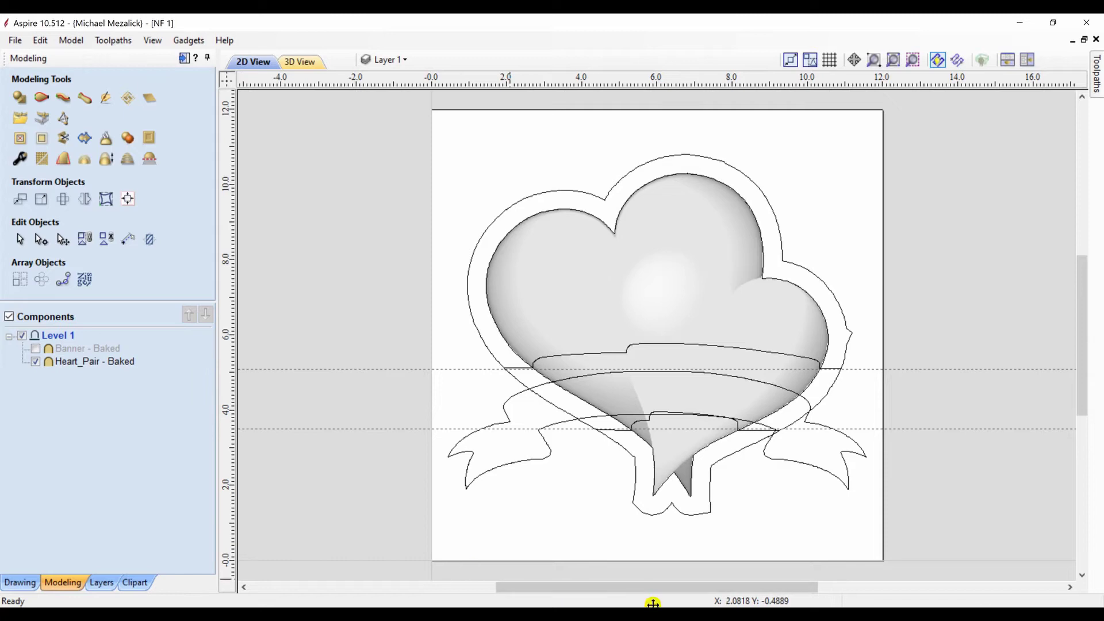
{"action": "left_click", "coordinate": [520, 384]}
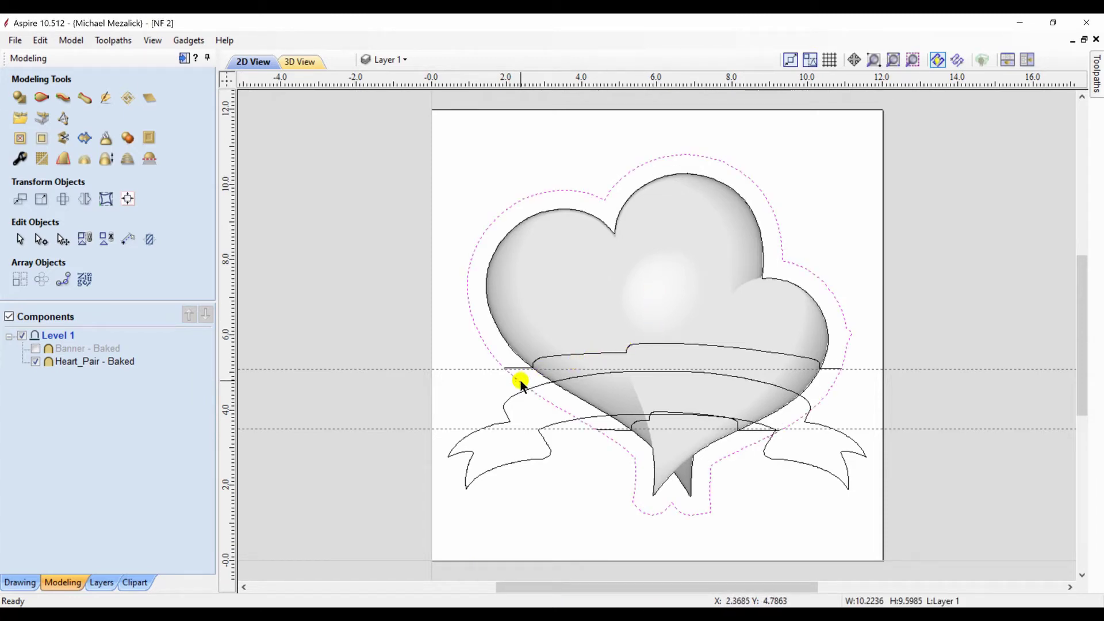
{"action": "key", "text": "n"}
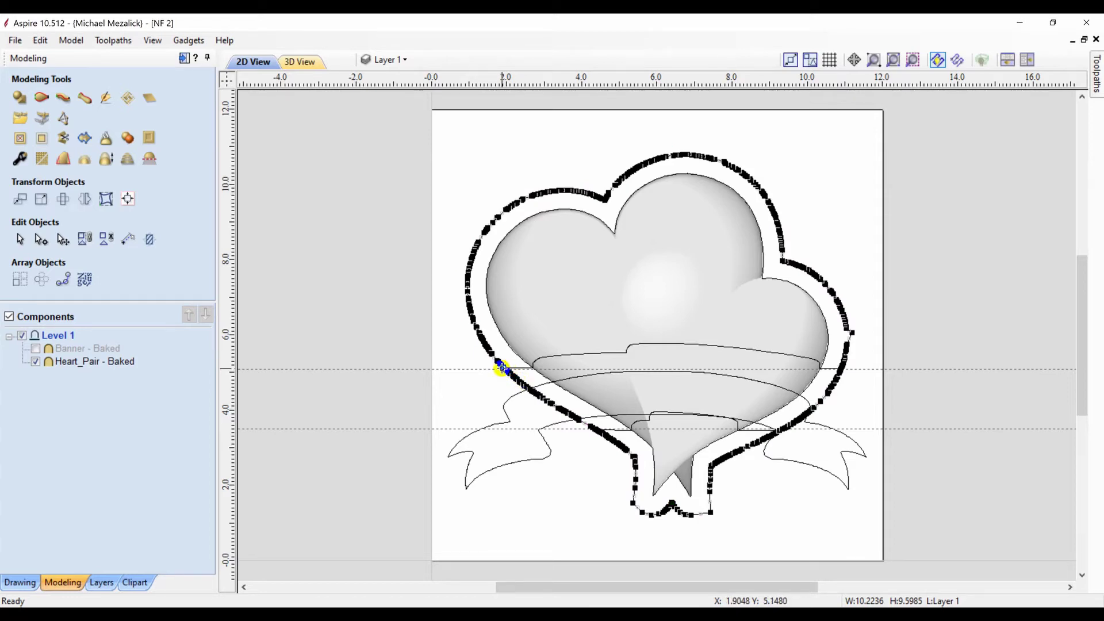
Cut the offset outline where the upper and lower banner lines cross it.
{"action": "key", "text": "p"}
{"action": "key", "text": "c"}
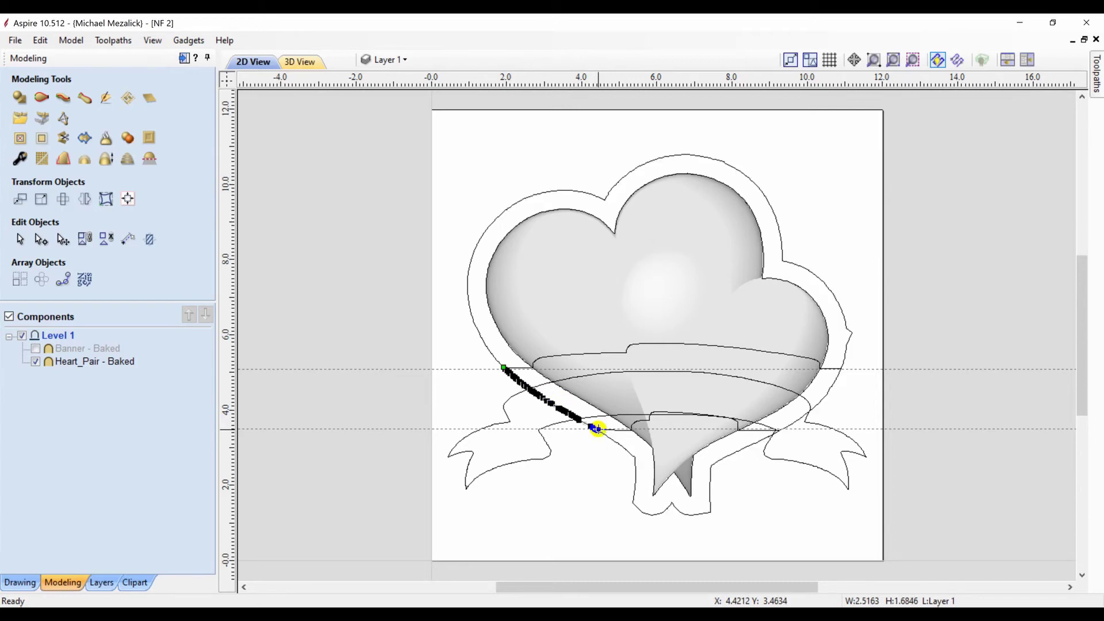
{"action": "left_click", "coordinate": [836, 381]}
{"action": "key", "text": "c"}
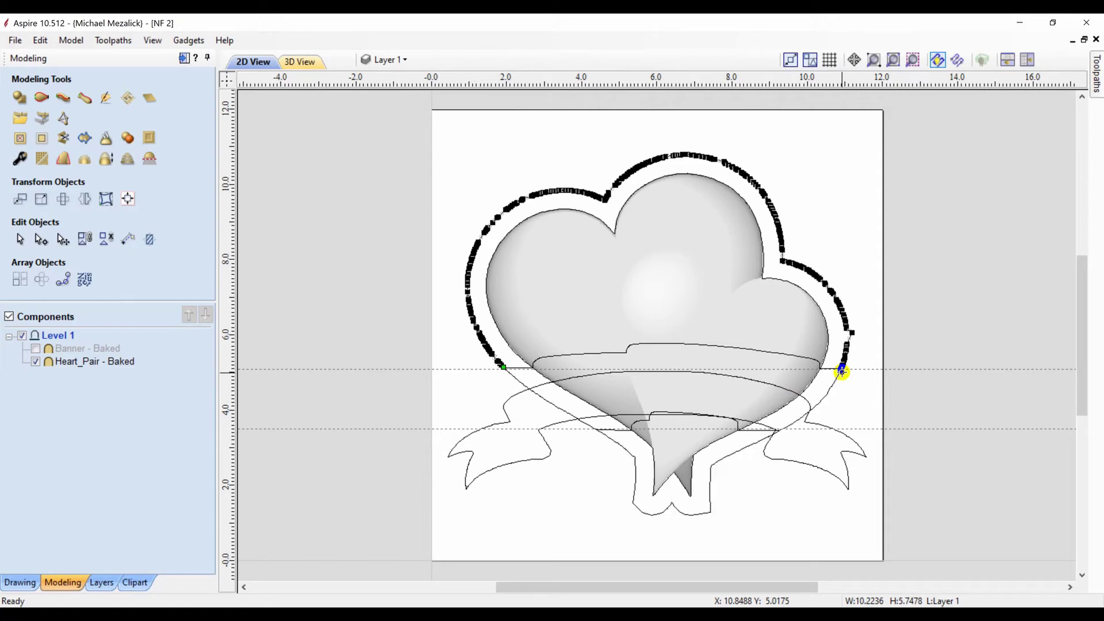
{"action": "left_click", "coordinate": [828, 399]}
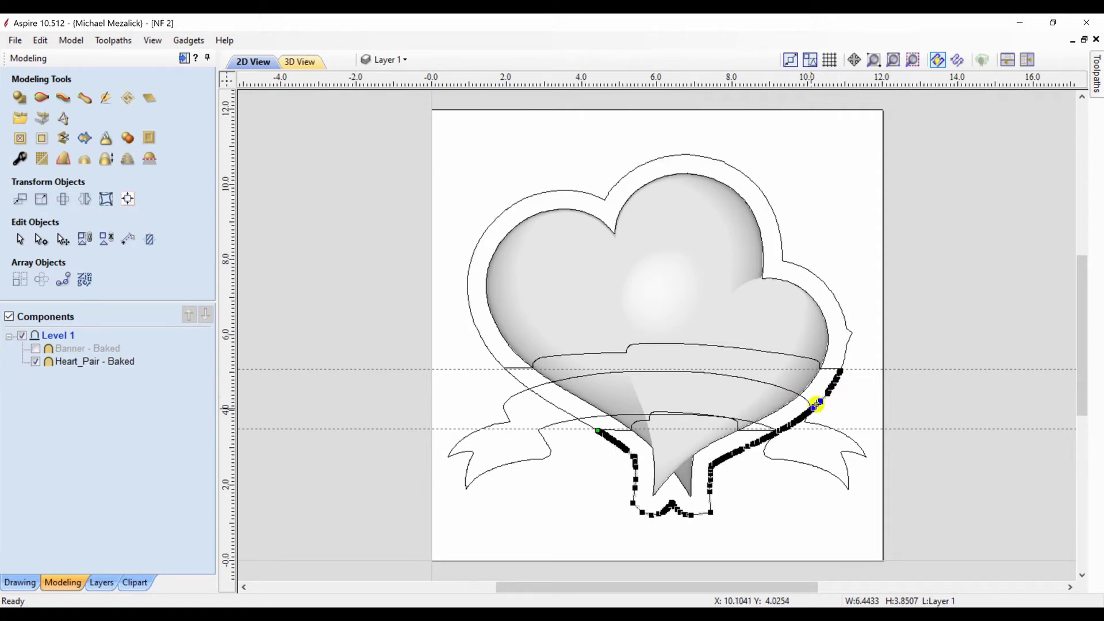
{"action": "left_click", "coordinate": [785, 427]}
{"action": "key", "text": "c"}
Bow the left diagonal outline piece into a sweeping curve.
{"action": "key", "text": "n"}
{"action": "left_click", "coordinate": [554, 402]}
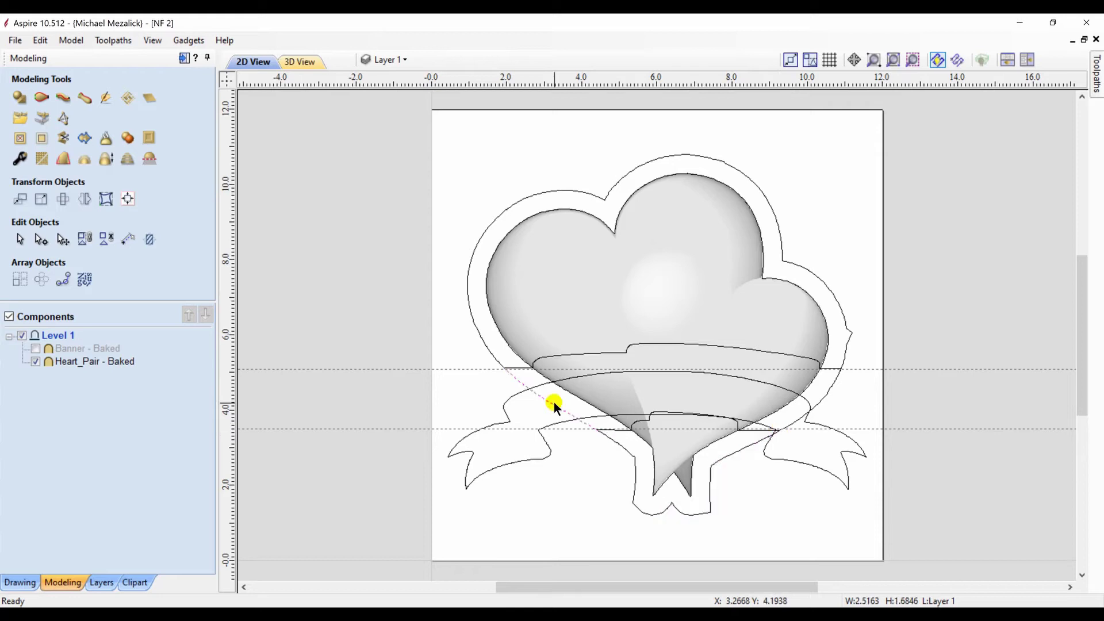
{"action": "left_click_drag", "start_coordinate": [553, 402], "coordinate": [585, 399]}
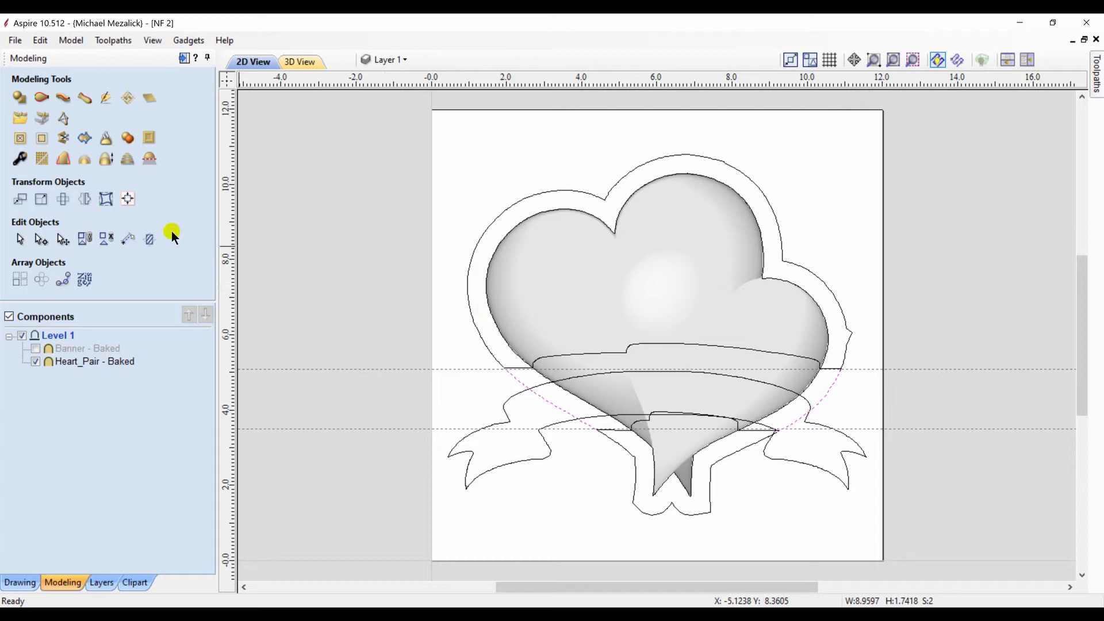
Fit the selected curves as Bezier curves with Keep sharp corners turned off.
{"action": "left_click", "coordinate": [19, 584]}
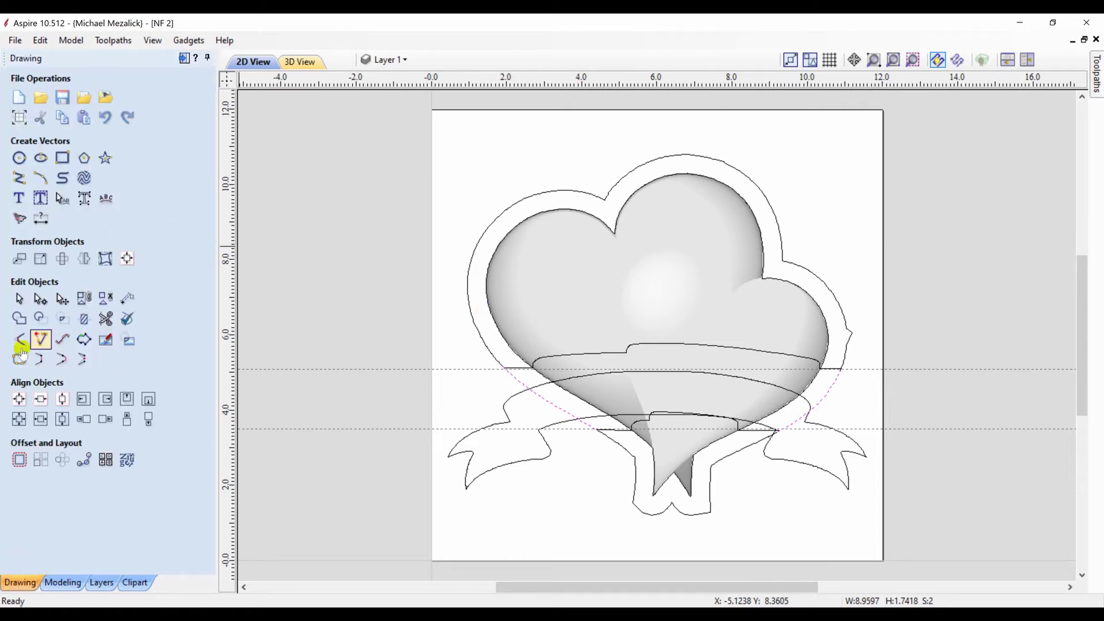
{"action": "left_click", "coordinate": [61, 337]}
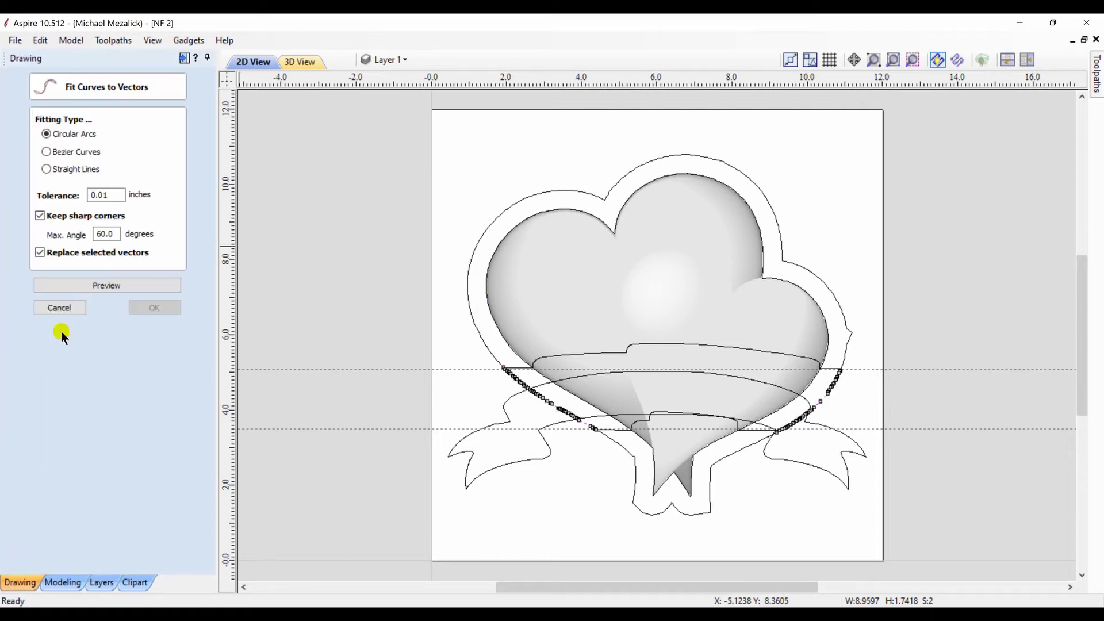
{"action": "left_click", "coordinate": [48, 151]}
{"action": "left_click", "coordinate": [40, 216]}
{"action": "left_click", "coordinate": [102, 286]}
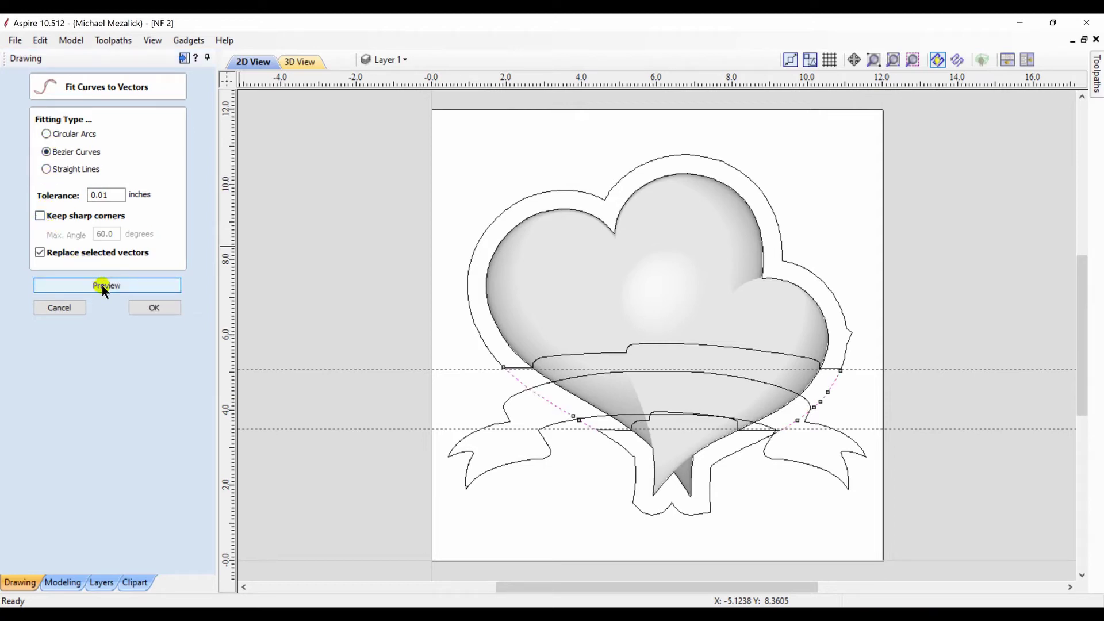
{"action": "left_click", "coordinate": [141, 312]}
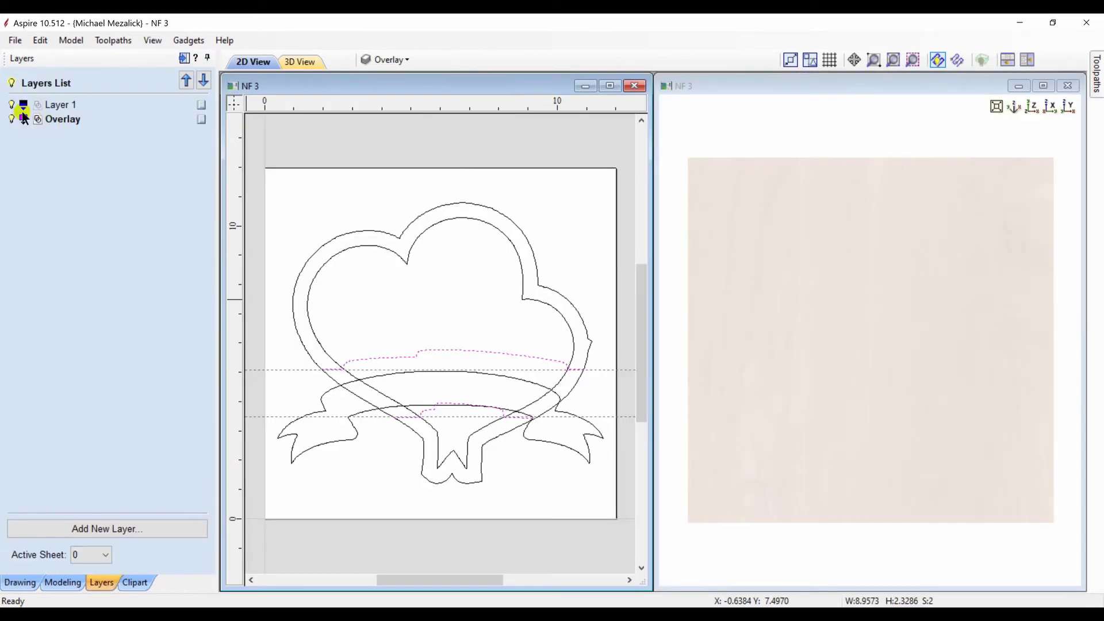
Turn off Layer 1 and zoom the maximized 2D view onto the two dashed profile curves.
{"action": "left_click", "coordinate": [13, 104]}
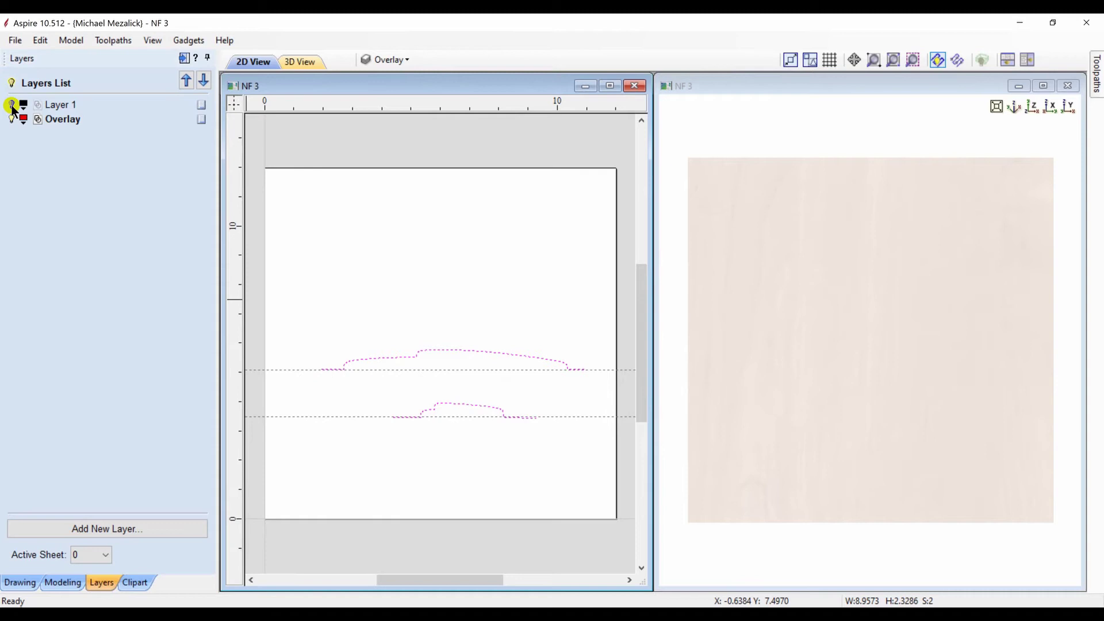
{"action": "left_click", "coordinate": [609, 86]}
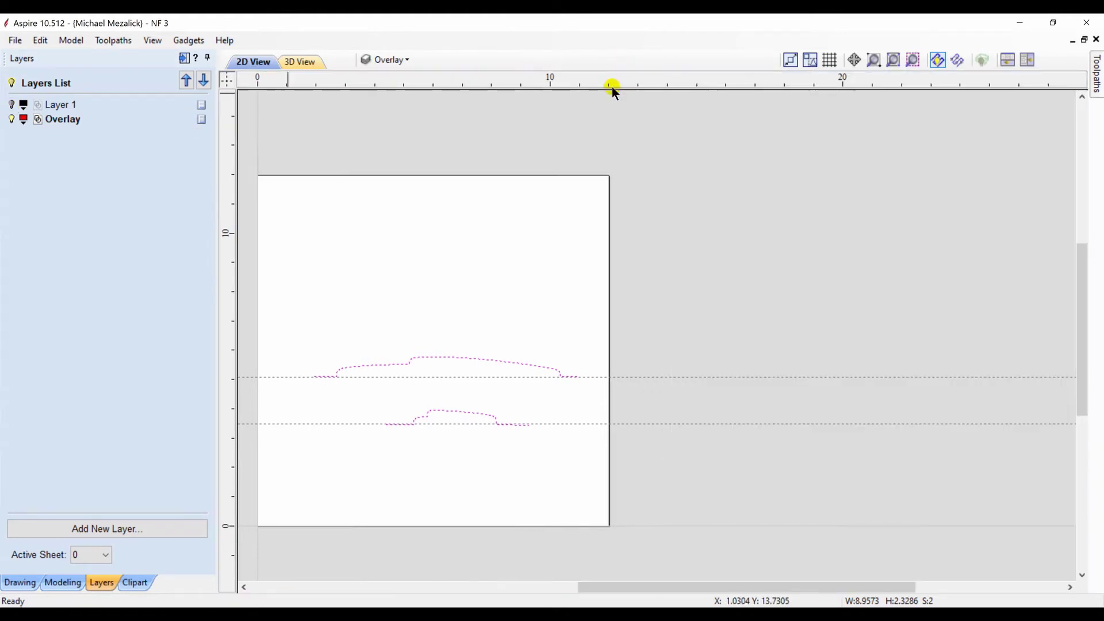
{"action": "left_click", "coordinate": [912, 61]}
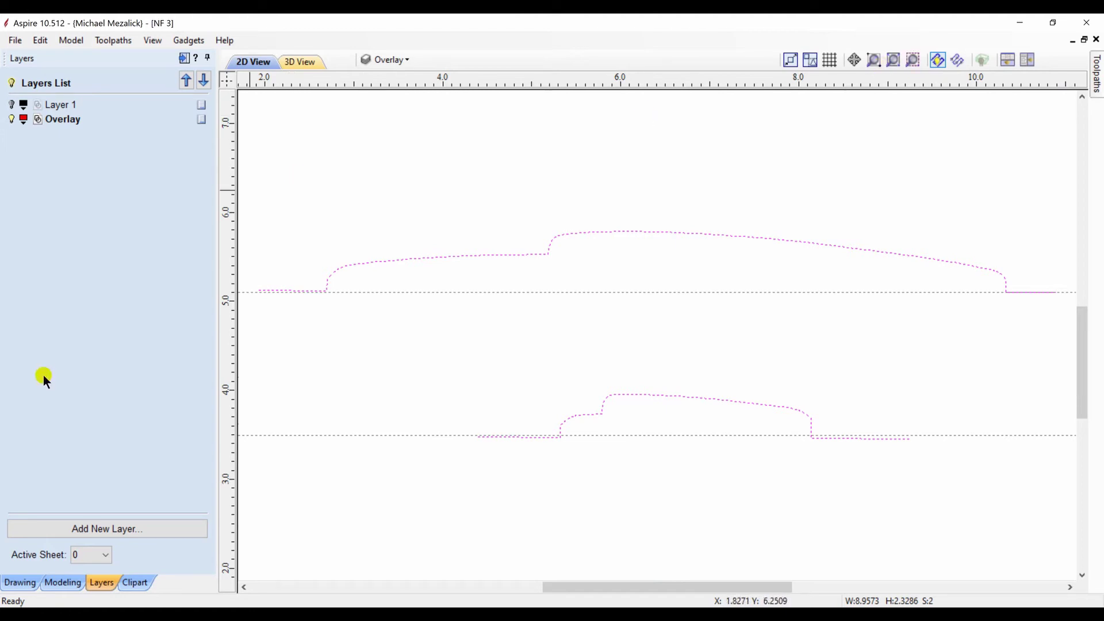
{"action": "left_click", "coordinate": [20, 582]}
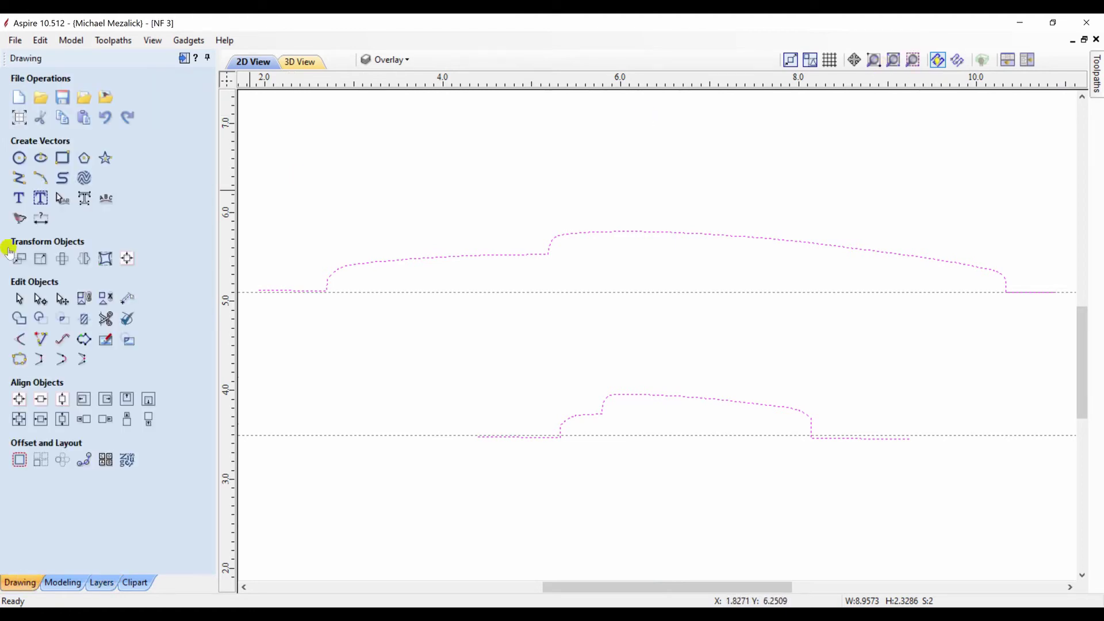
Start a polyline at the upper curve's left end and trace above its rise.
{"action": "left_click", "coordinate": [20, 179]}
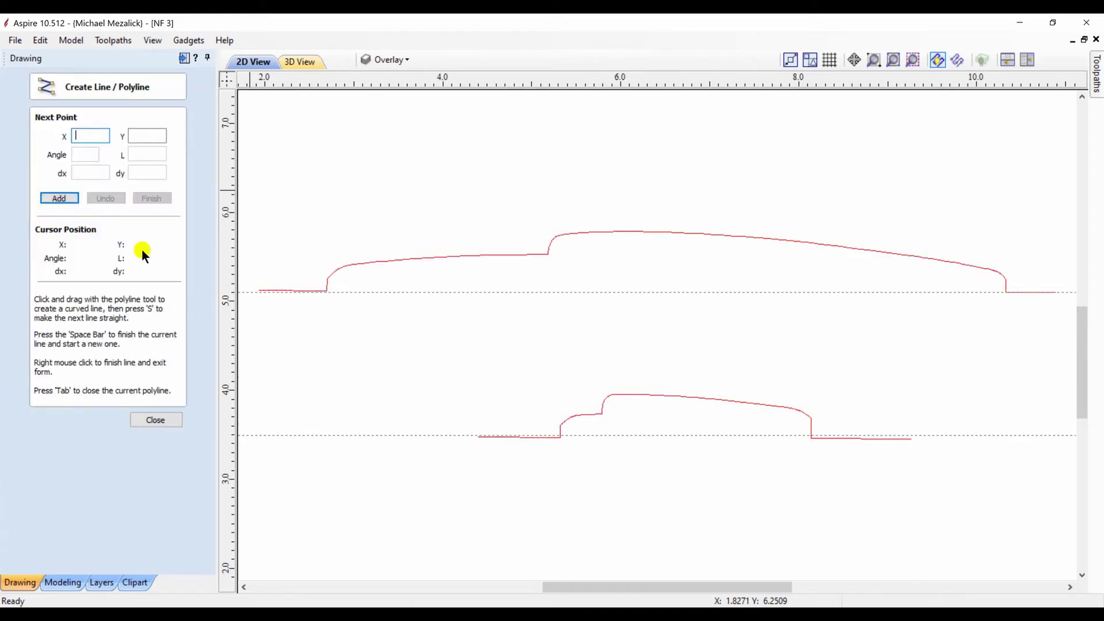
{"action": "left_click", "coordinate": [258, 291]}
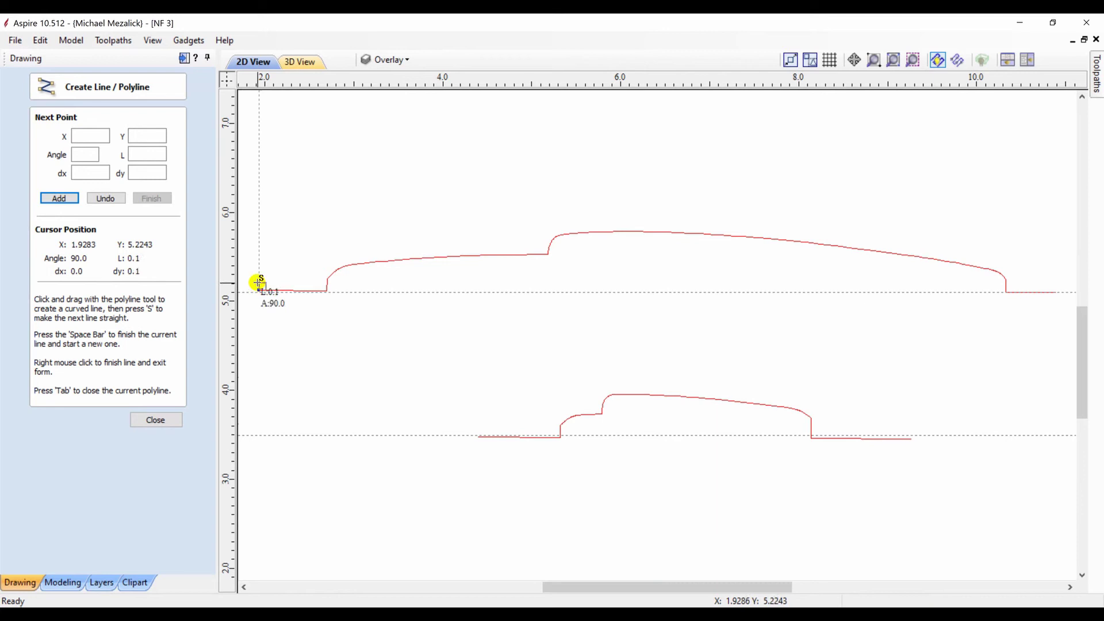
{"action": "left_click", "coordinate": [259, 282]}
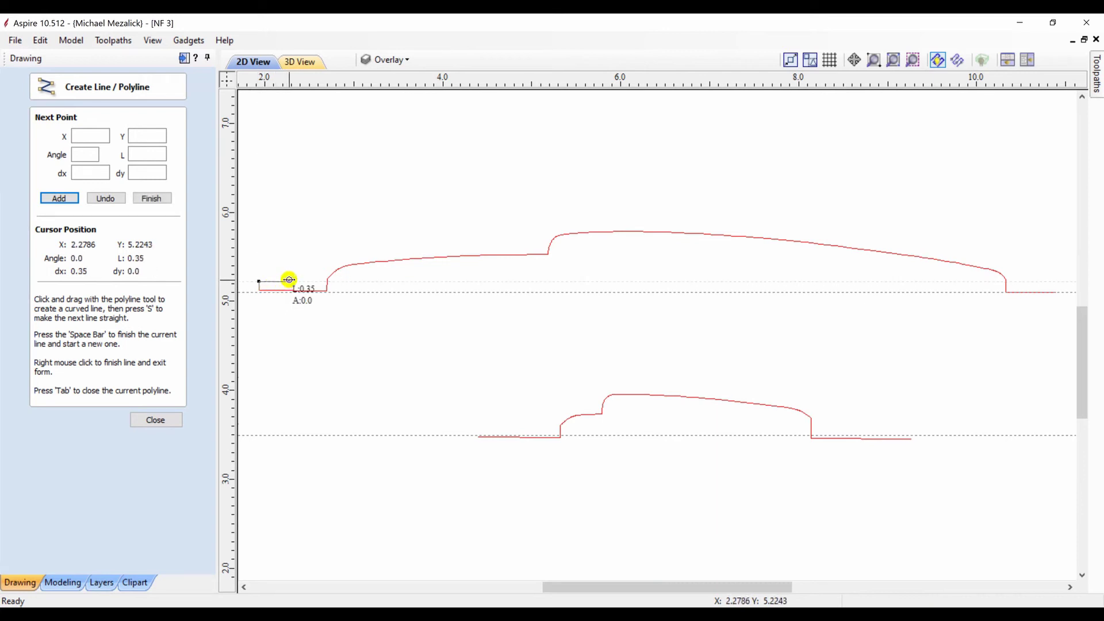
{"action": "left_click", "coordinate": [288, 280]}
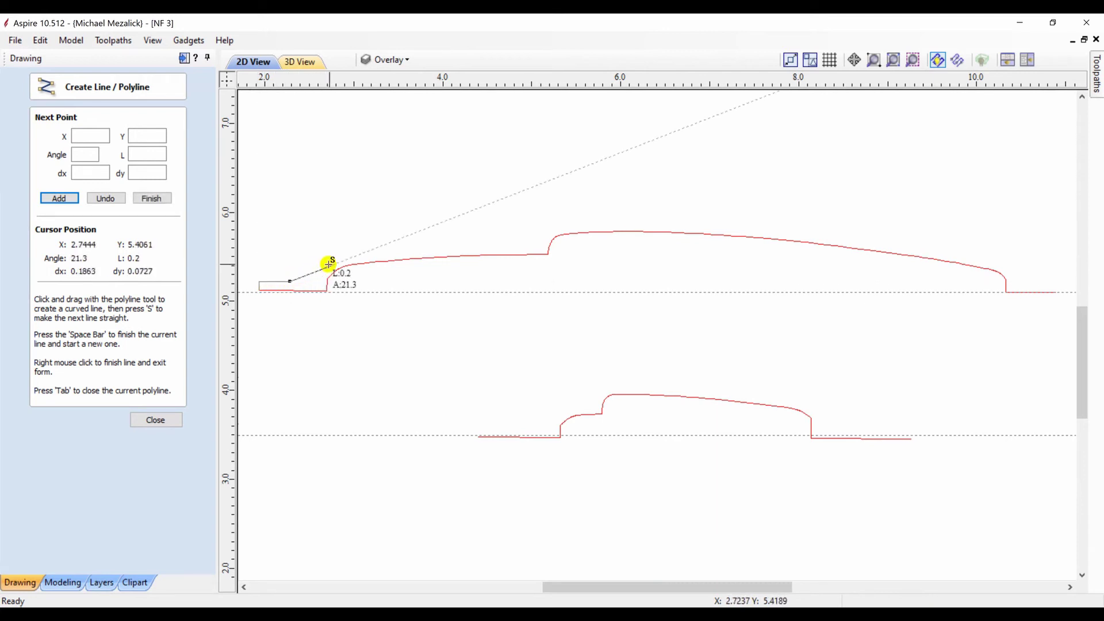
{"action": "left_click_drag", "start_coordinate": [335, 261], "coordinate": [369, 253]}
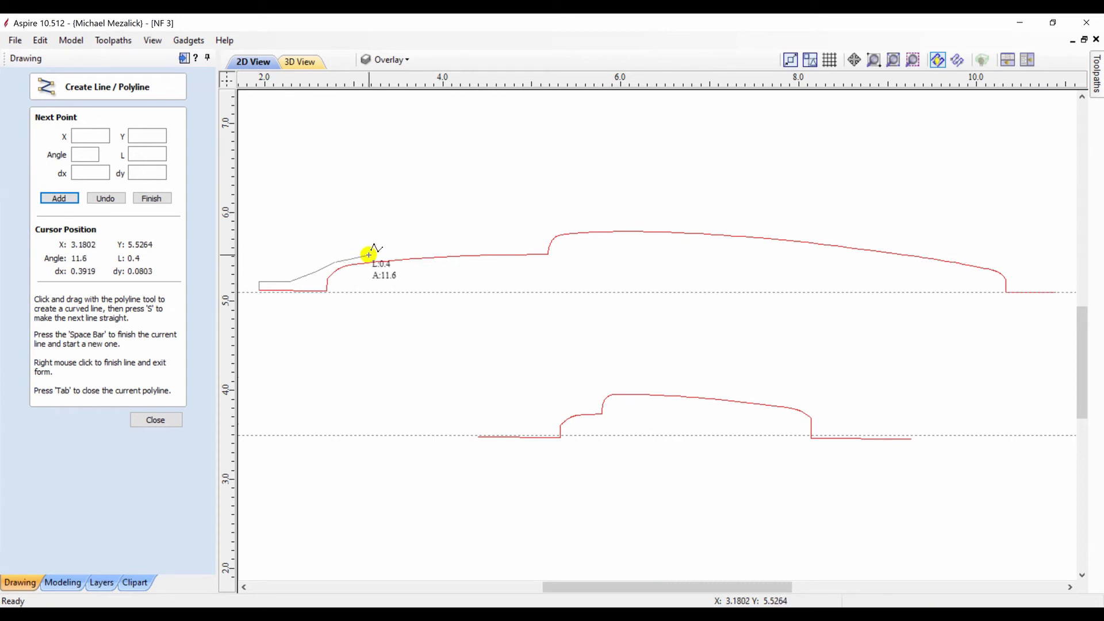
{"action": "left_click", "coordinate": [478, 245]}
Continue the upper outline over the raised step and crest, down to the right end.
{"action": "left_click_drag", "start_coordinate": [507, 236], "coordinate": [607, 225]}
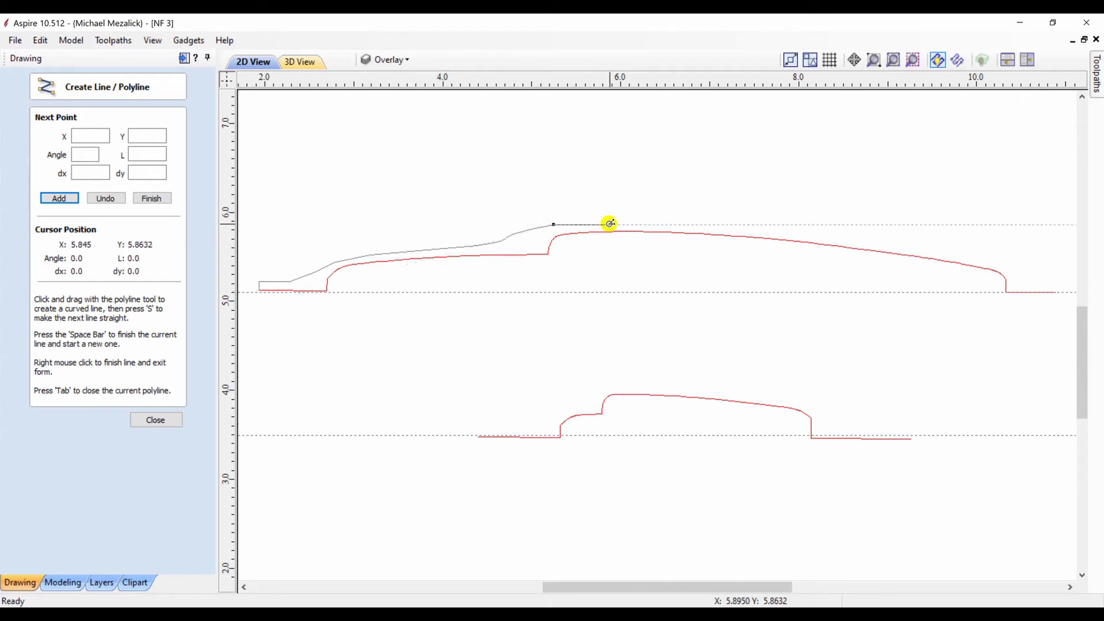
{"action": "left_click", "coordinate": [702, 225]}
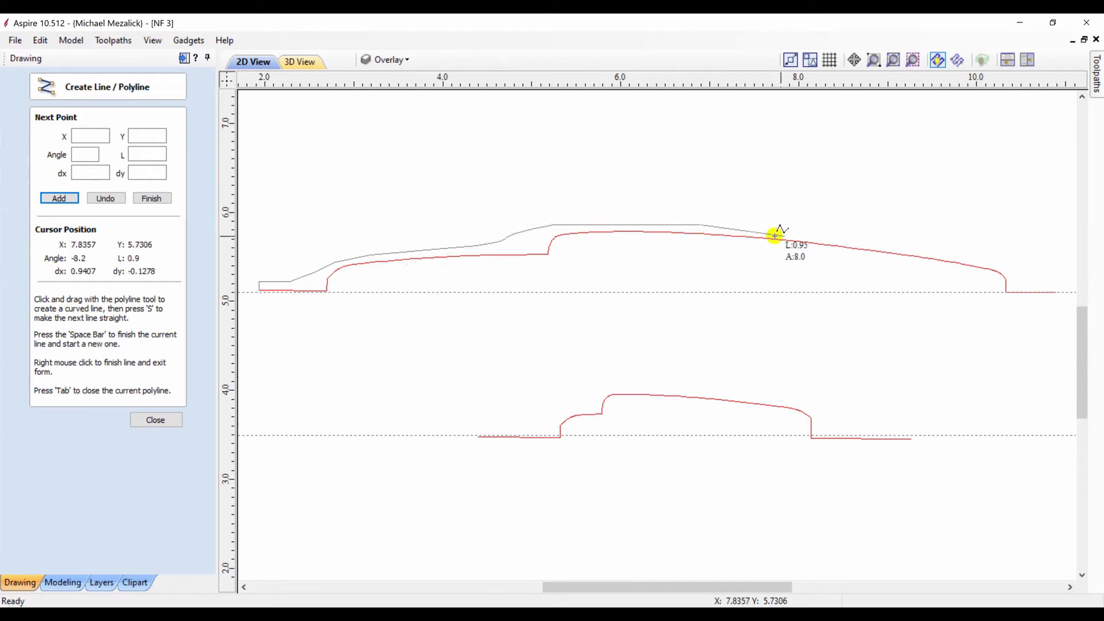
{"action": "left_click", "coordinate": [876, 242]}
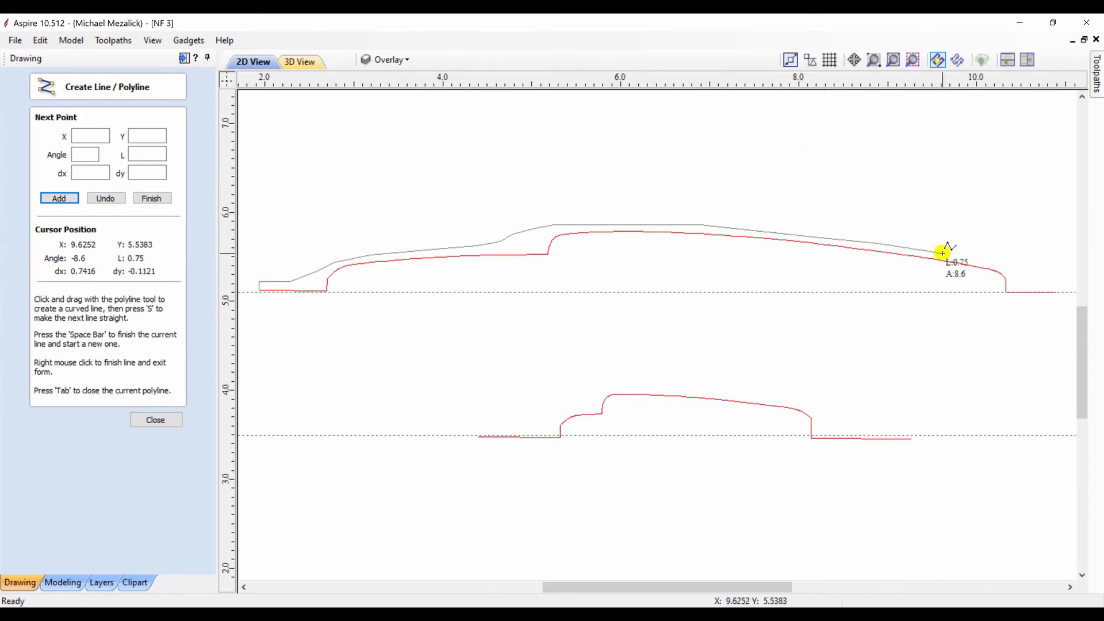
{"action": "left_click", "coordinate": [994, 262]}
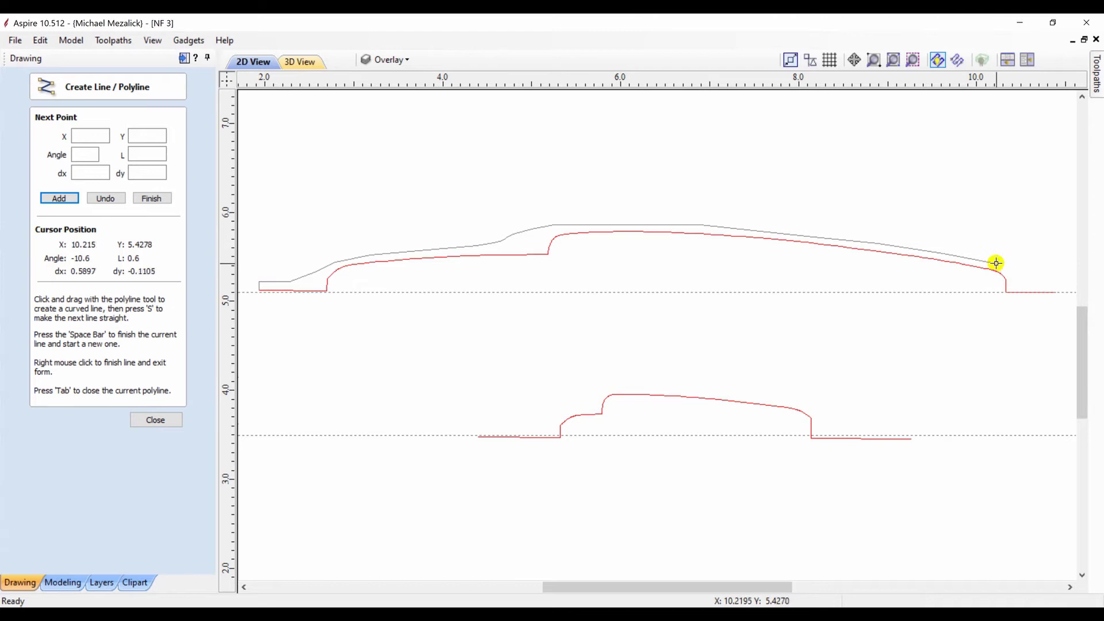
{"action": "left_click", "coordinate": [1023, 278]}
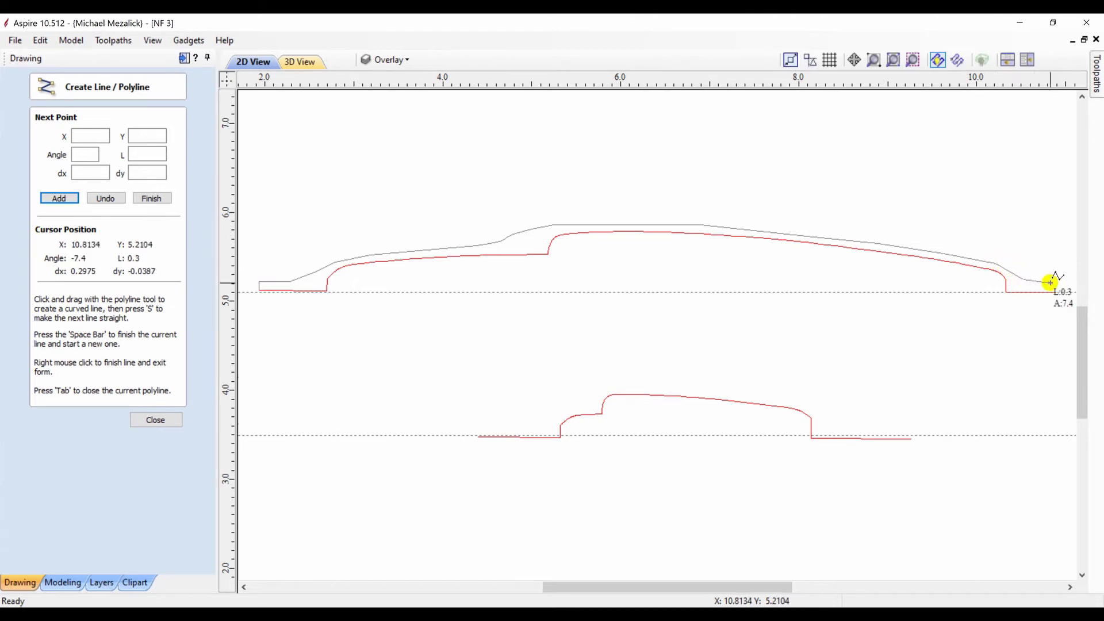
{"action": "left_click", "coordinate": [1073, 286]}
{"action": "key", "text": "space"}
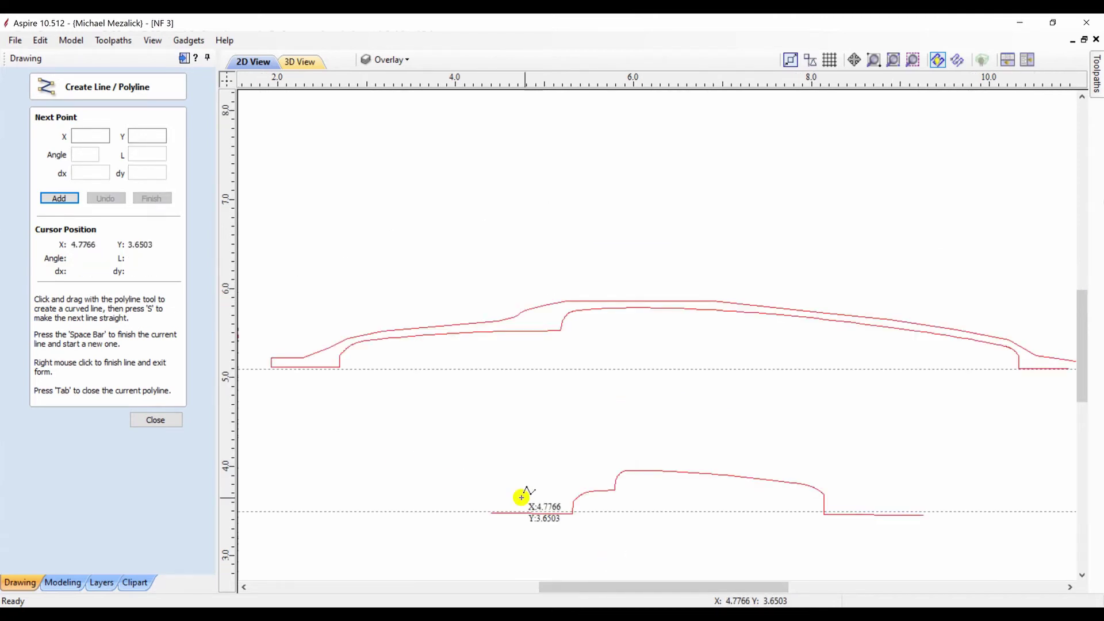
Trace a polyline above the lower curve, over its step and down its slope to the right end.
{"action": "left_click", "coordinate": [493, 514]}
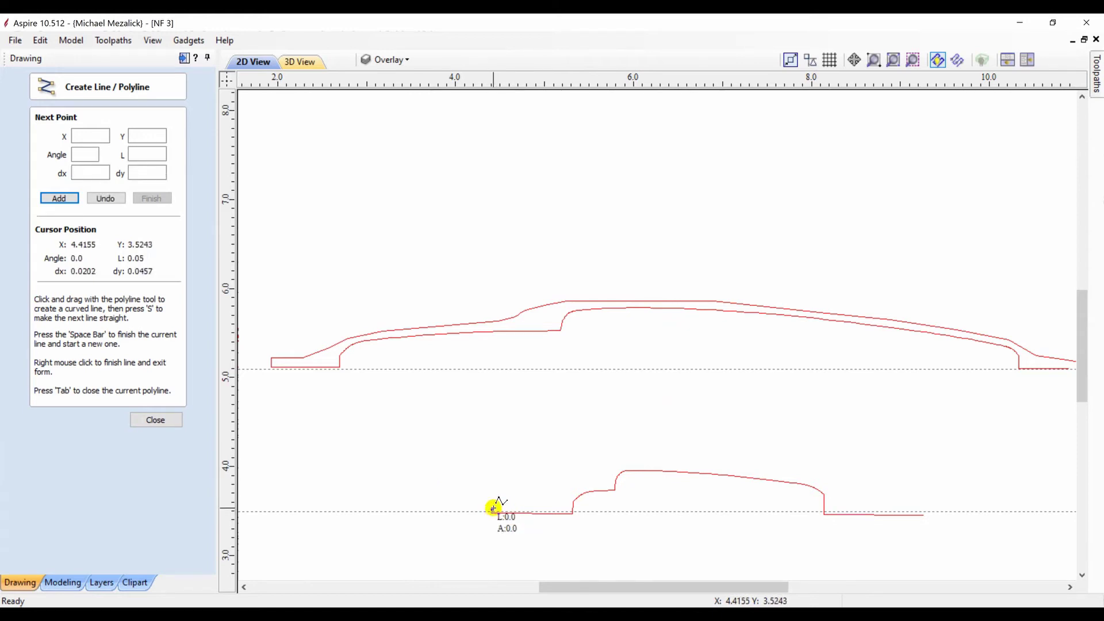
{"action": "left_click", "coordinate": [519, 509]}
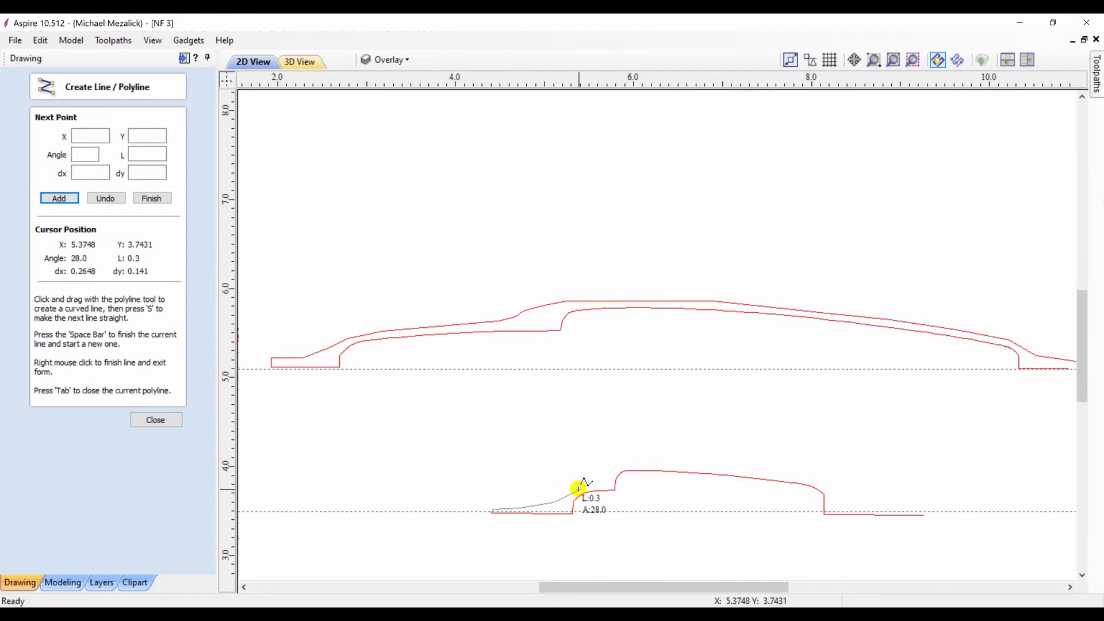
{"action": "left_click", "coordinate": [620, 464]}
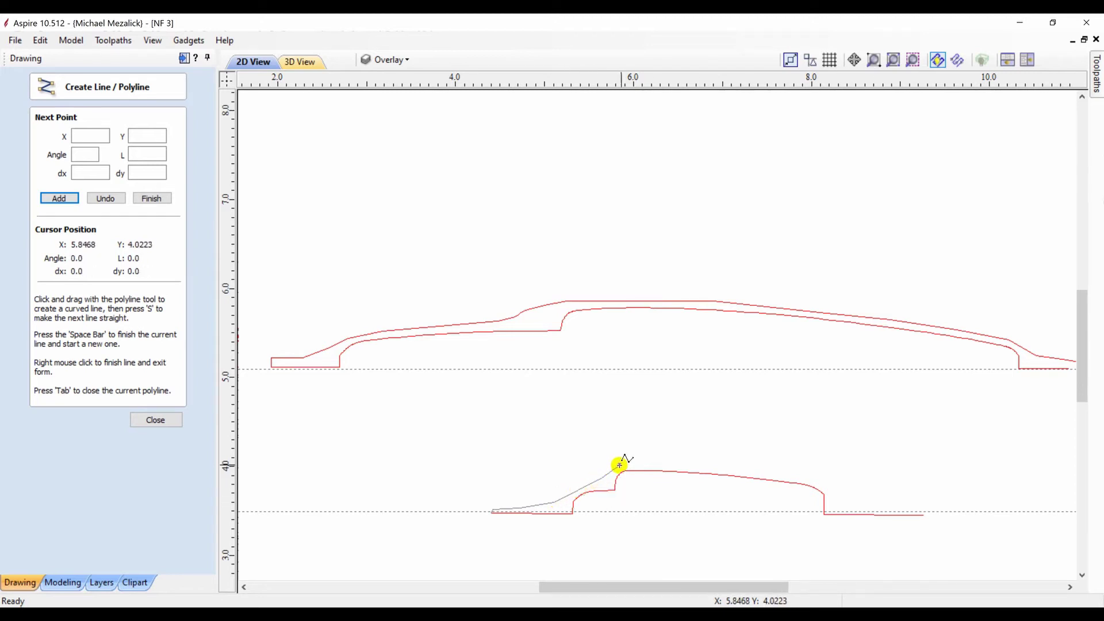
{"action": "left_click", "coordinate": [672, 463]}
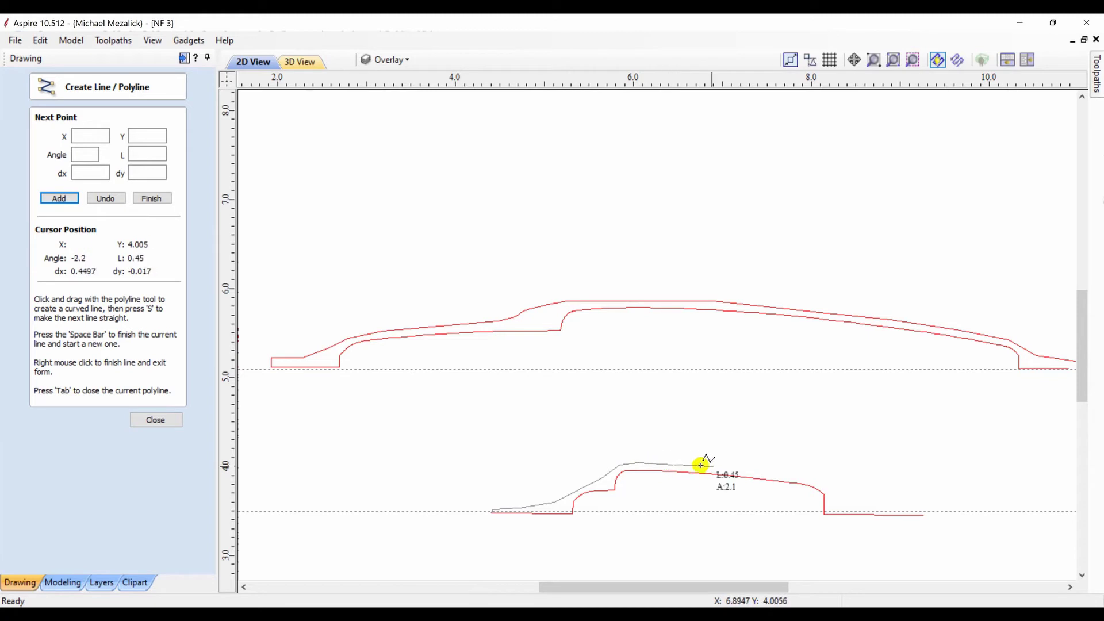
{"action": "left_click", "coordinate": [748, 470]}
{"action": "left_click", "coordinate": [834, 495]}
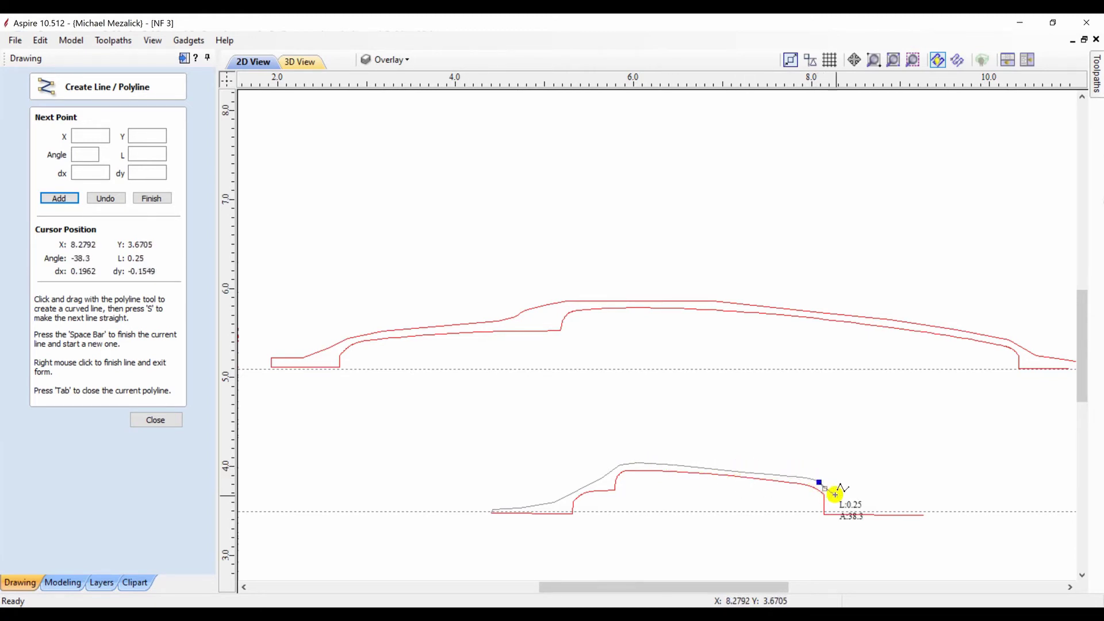
{"action": "left_click", "coordinate": [884, 505]}
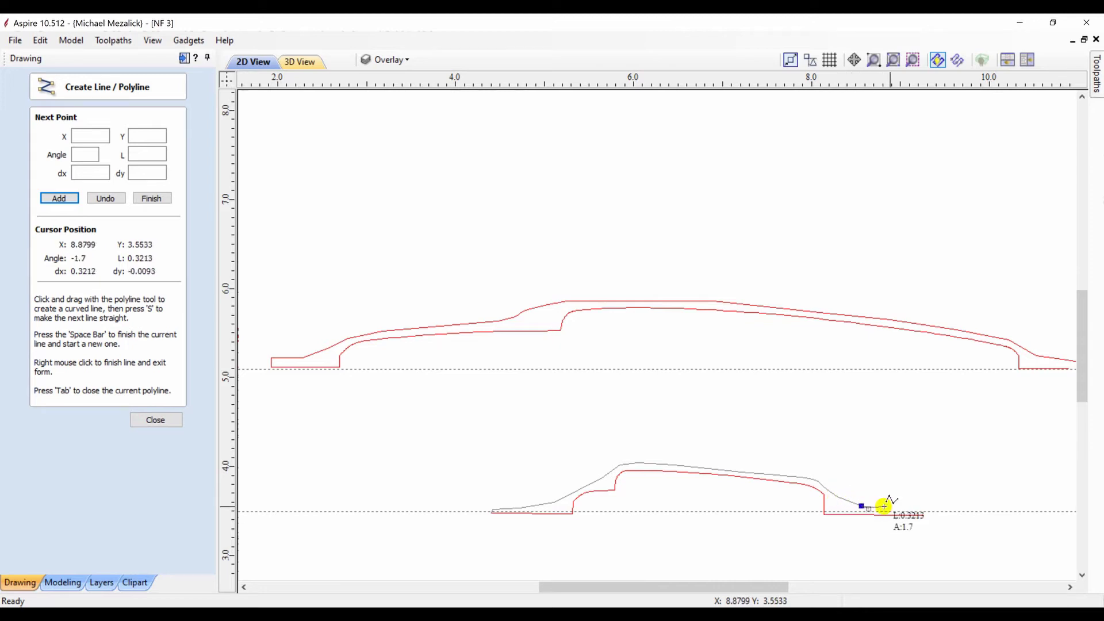
{"action": "left_click", "coordinate": [918, 507]}
{"action": "key", "text": "Tab"}
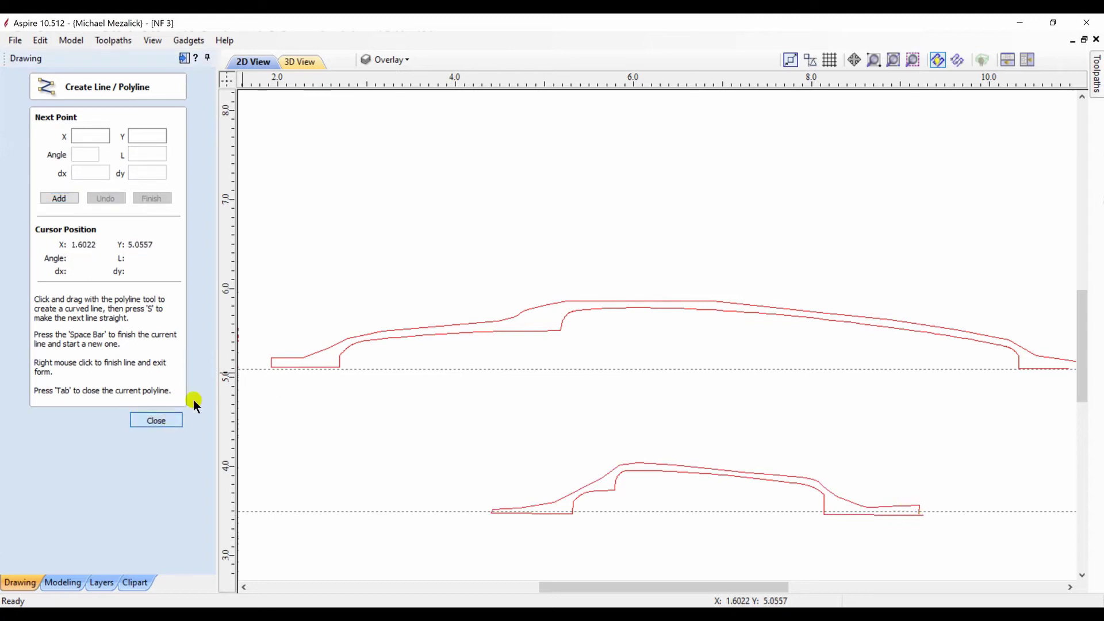
Convert all the upper profile's nodes to smooth curves and adjust its right end.
{"action": "key", "text": "Escape"}
{"action": "left_click", "coordinate": [299, 356]}
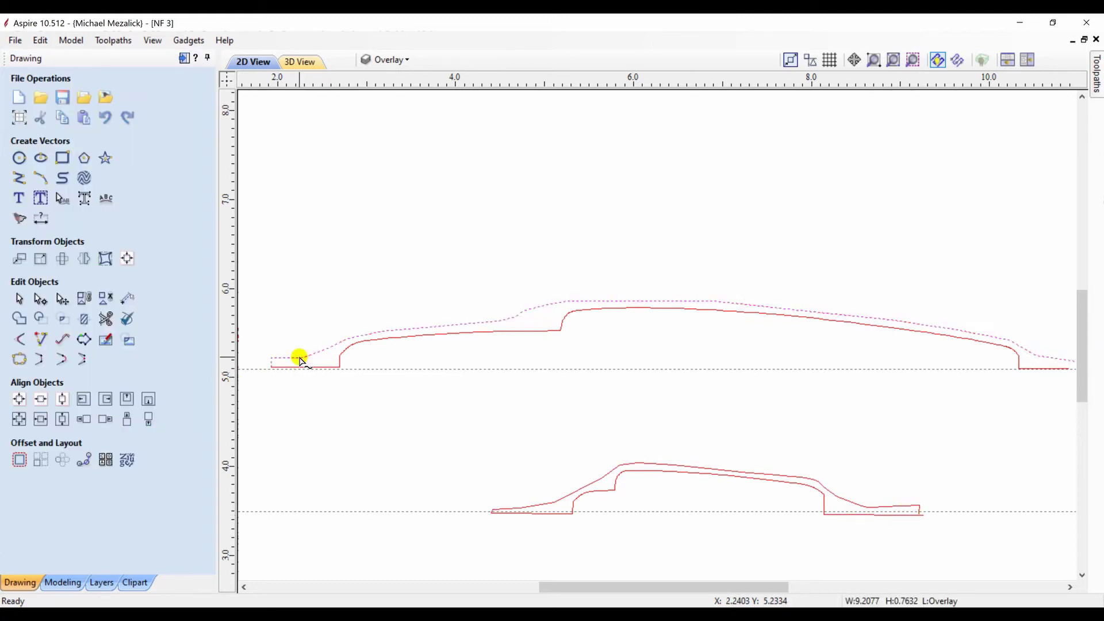
{"action": "double_click", "coordinate": [300, 356]}
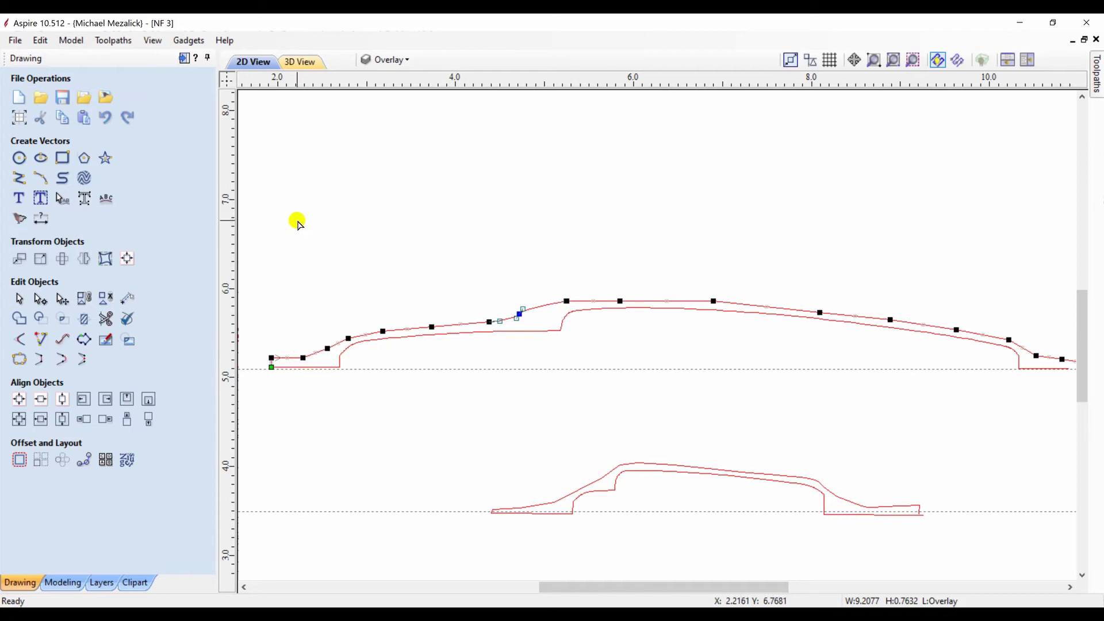
{"action": "left_click_drag", "start_coordinate": [296, 210], "coordinate": [949, 462]}
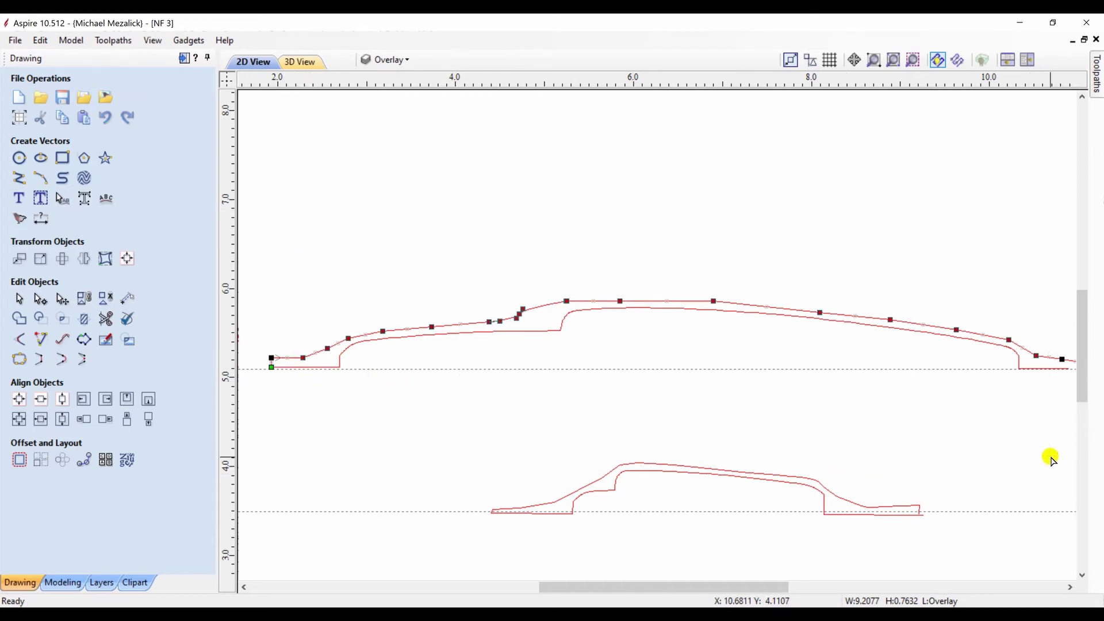
{"action": "key", "text": "c"}
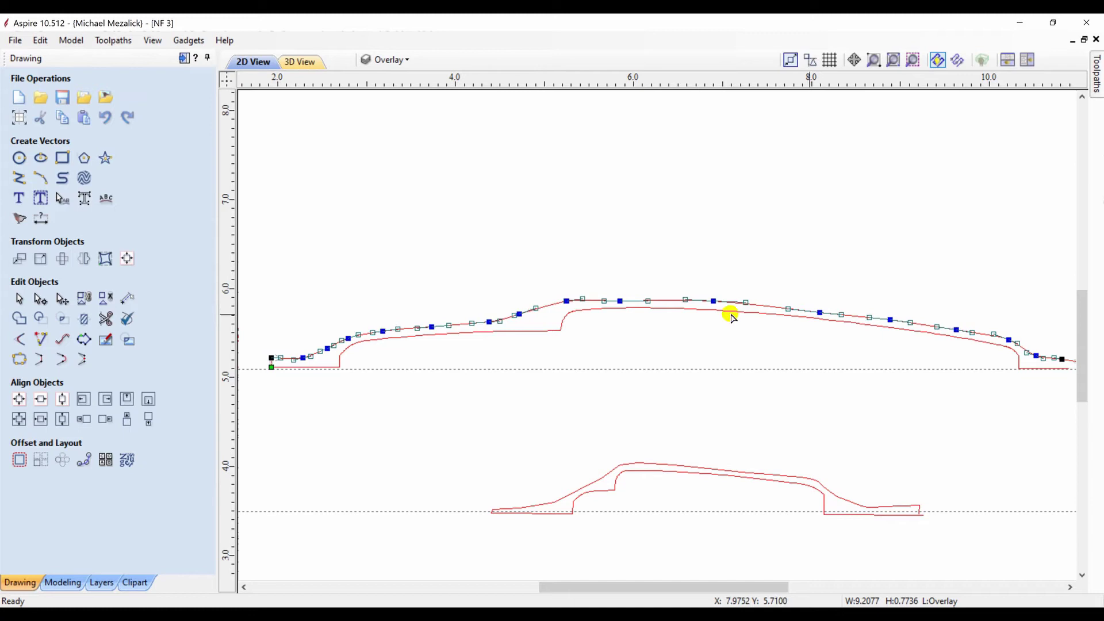
{"action": "left_click_drag", "start_coordinate": [713, 589], "coordinate": [766, 587]}
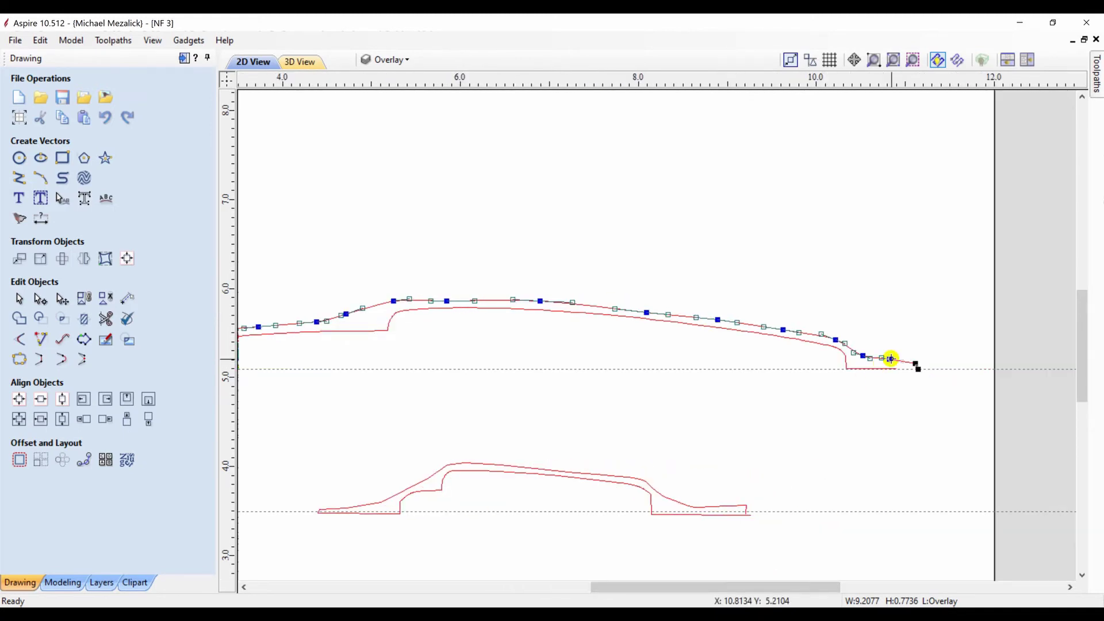
{"action": "left_click", "coordinate": [889, 359]}
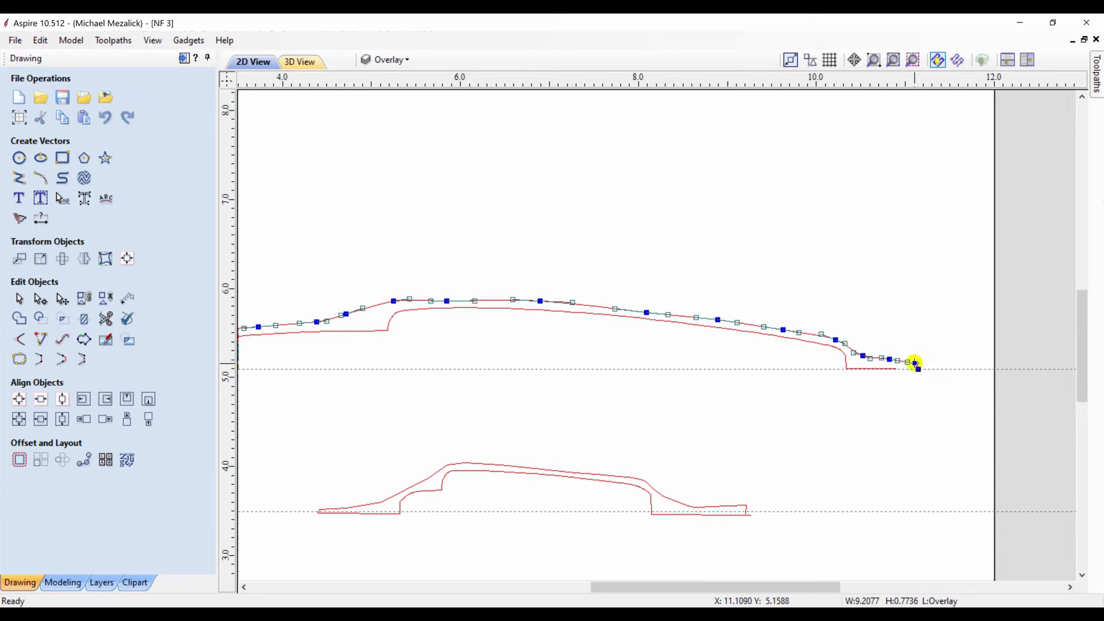
Convert the lower profile's nodes to curves, reshape its right slope, and zoom out to the whole job.
{"action": "left_click", "coordinate": [690, 507]}
{"action": "mouse_move", "coordinate": [329, 412]}
{"action": "left_mouse_down"}
{"action": "mouse_move", "coordinate": [580, 544]}
{"action": "mouse_move", "coordinate": [716, 562]}
{"action": "left_mouse_up"}
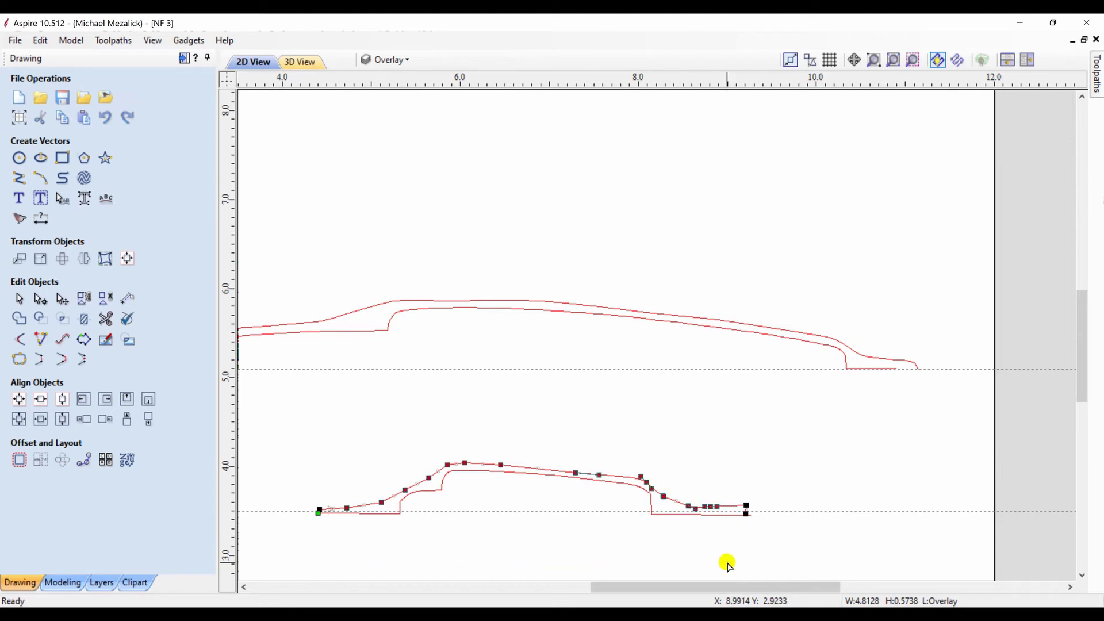
{"action": "key", "text": "c"}
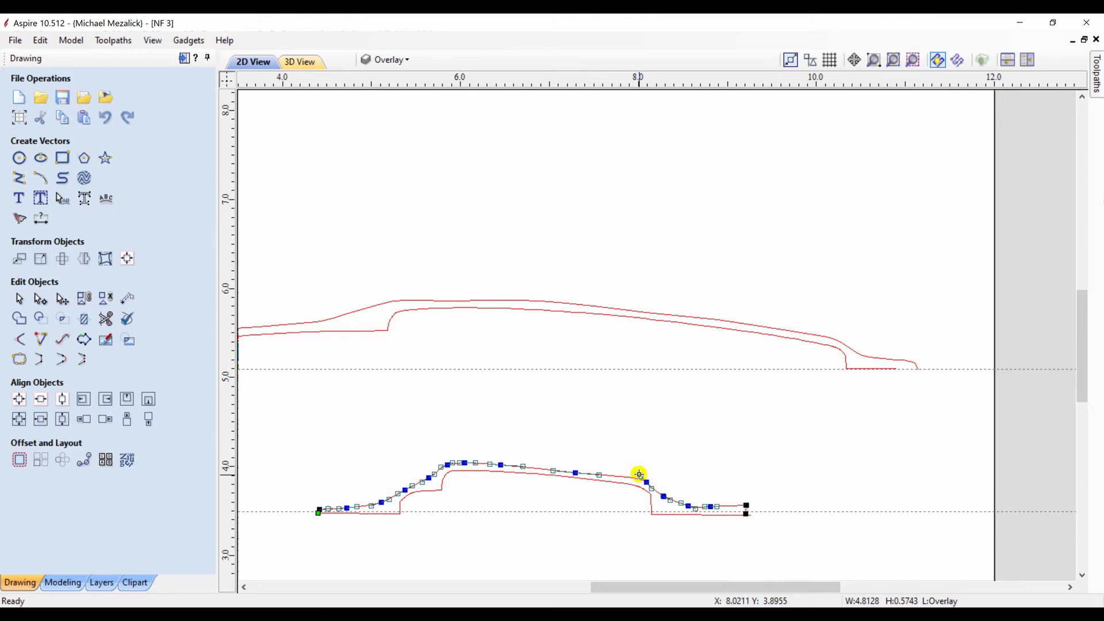
{"action": "left_click_drag", "start_coordinate": [639, 475], "coordinate": [626, 475]}
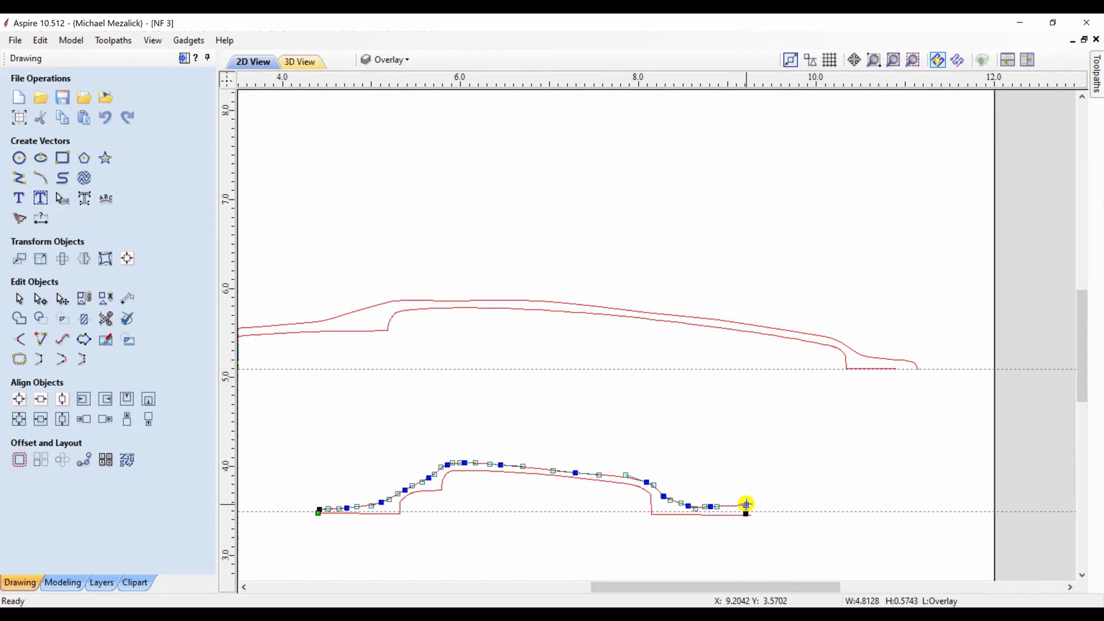
{"action": "left_click_drag", "start_coordinate": [745, 504], "coordinate": [746, 508]}
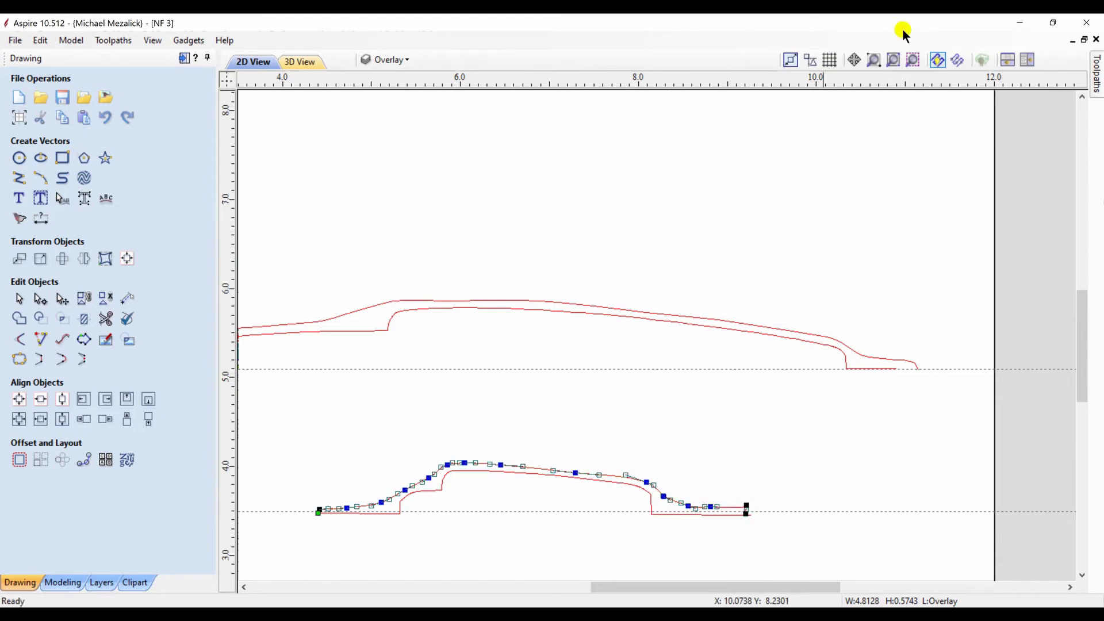
{"action": "left_click", "coordinate": [912, 59]}
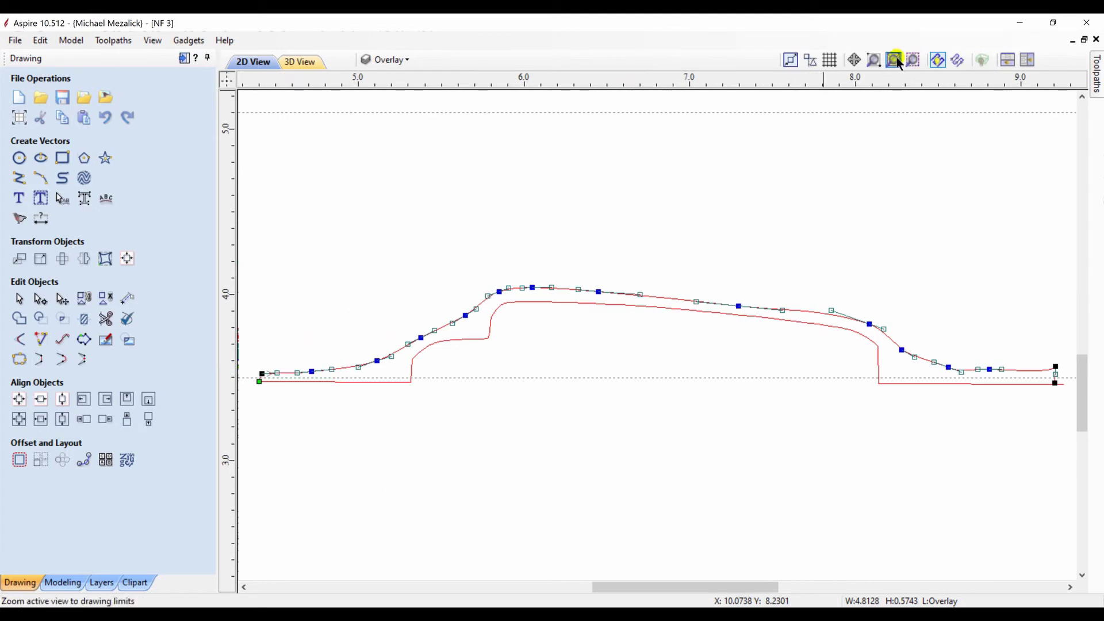
{"action": "left_click", "coordinate": [893, 60]}
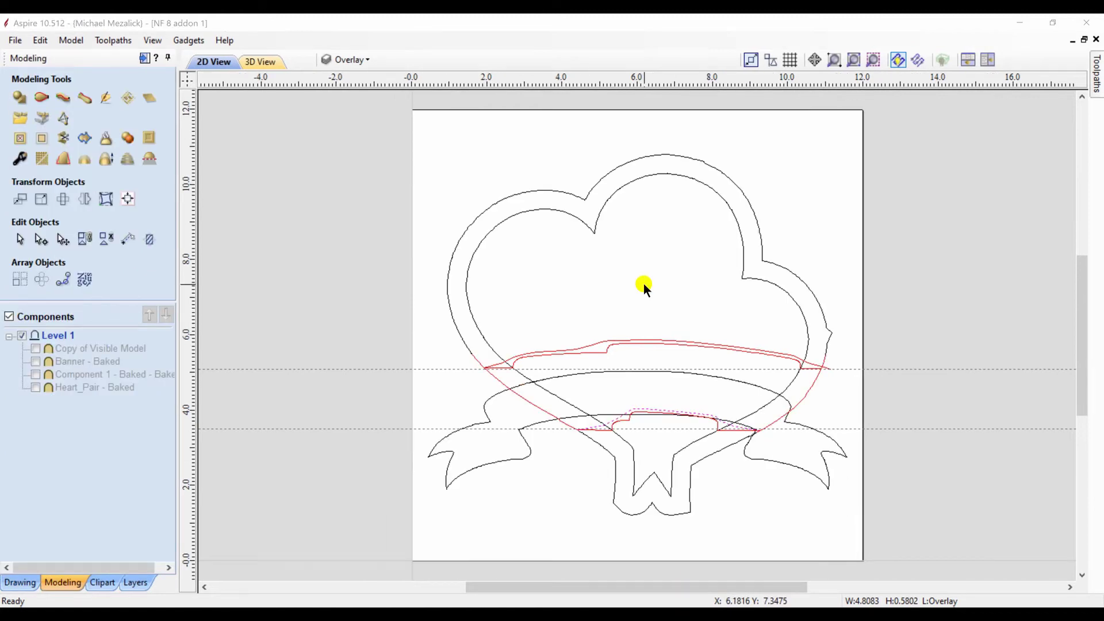
Set the left and right heart-side arcs as the two sweep rails.
{"action": "left_click", "coordinate": [40, 96]}
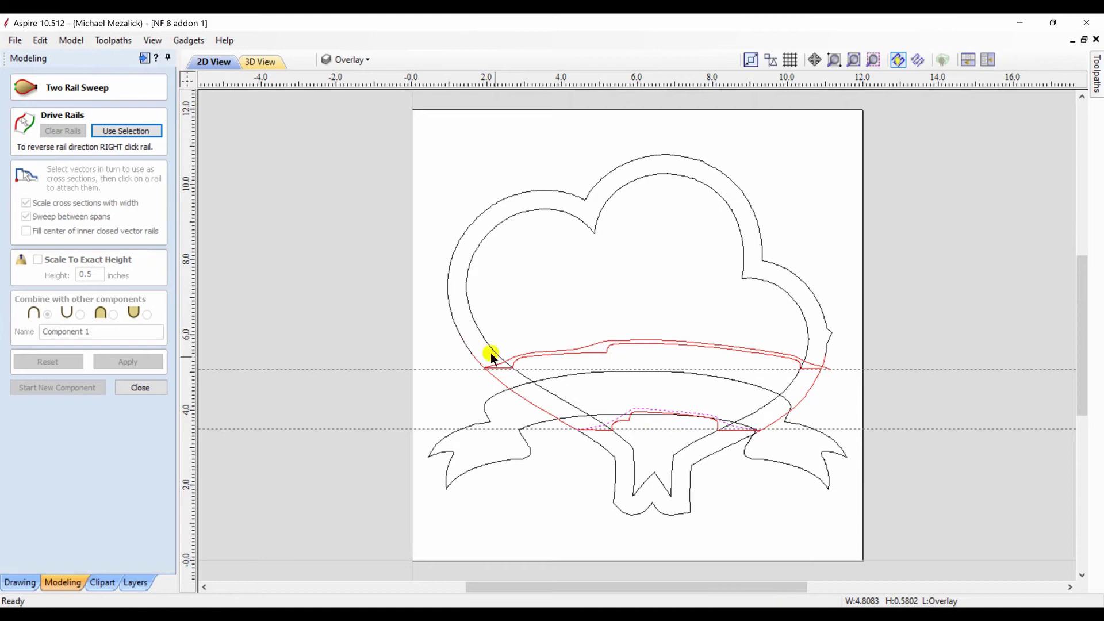
{"action": "left_click", "coordinate": [518, 392]}
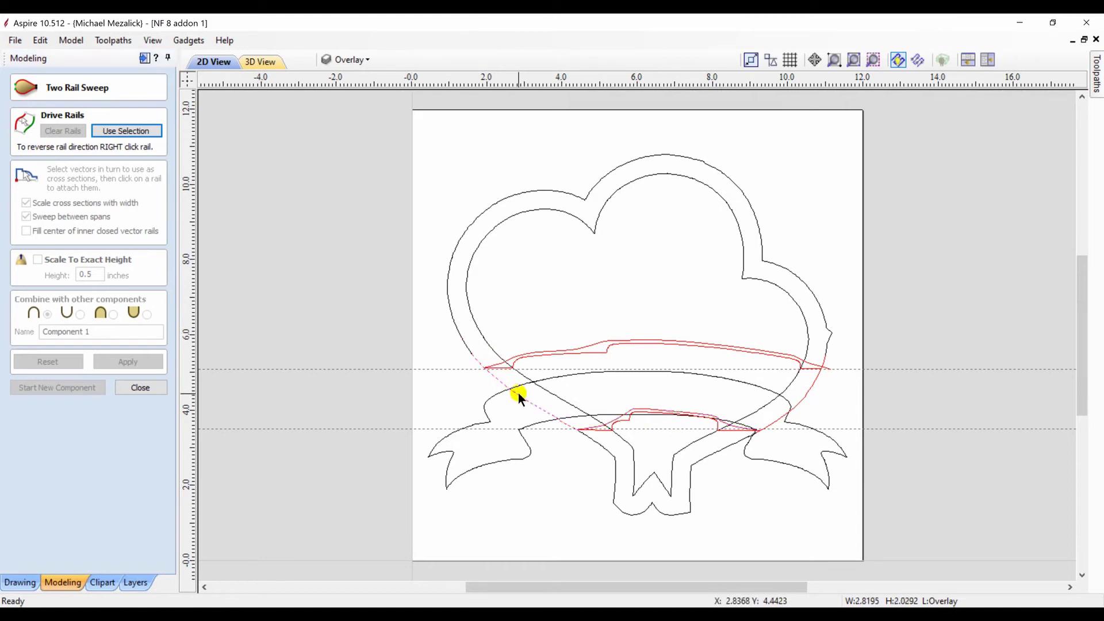
{"action": "left_click", "coordinate": [777, 418], "text": "shift"}
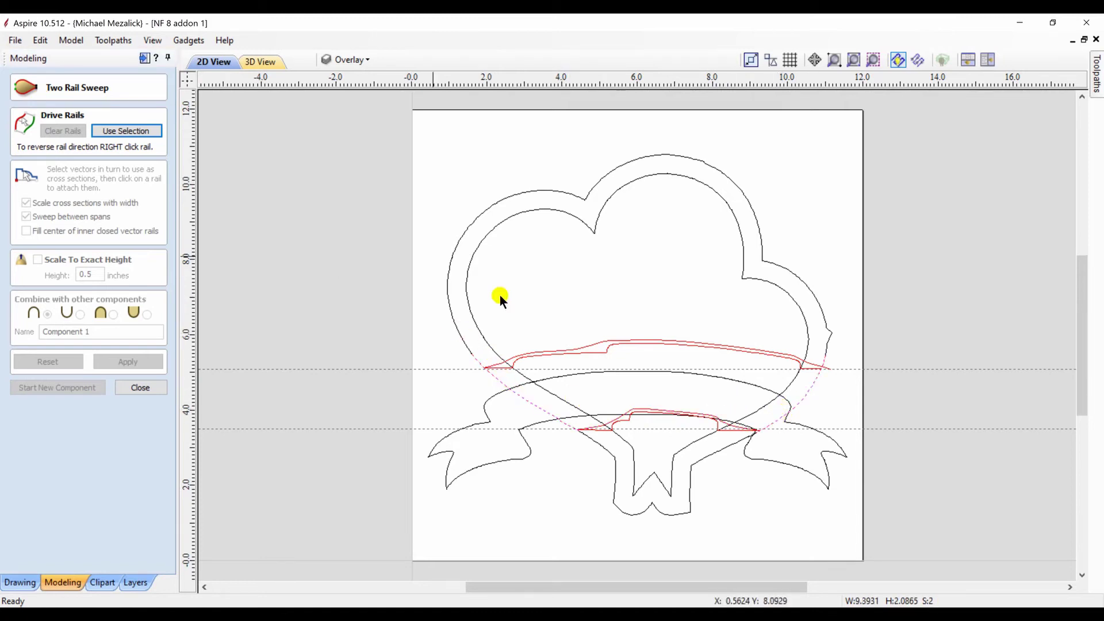
{"action": "left_click", "coordinate": [145, 130]}
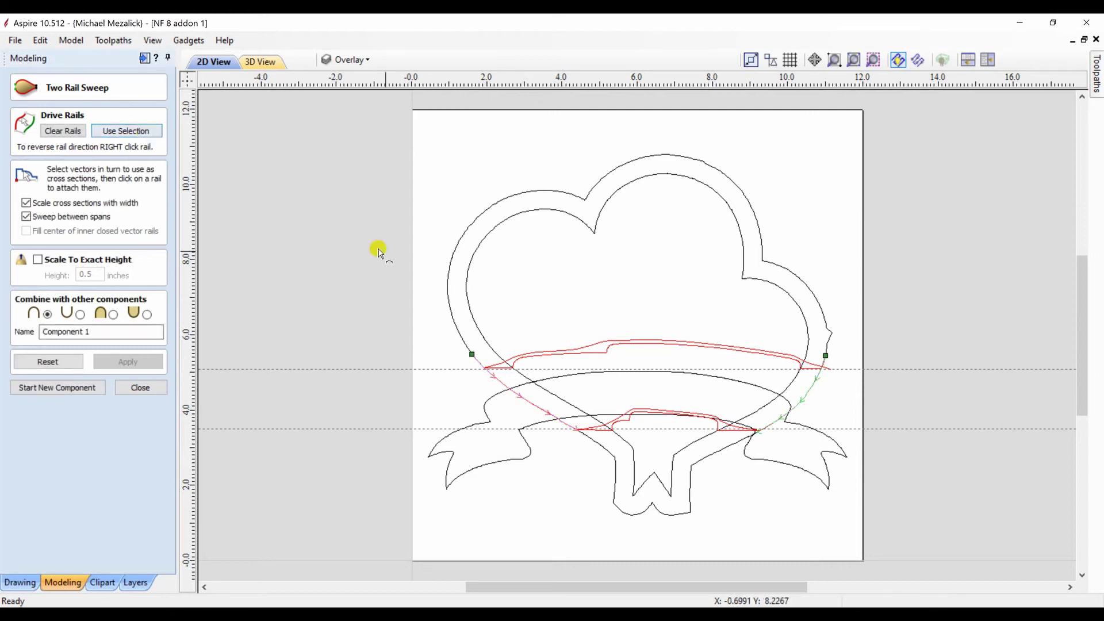
Attach the upper and lower profiles to the rails as cross sections.
{"action": "left_click", "coordinate": [592, 346]}
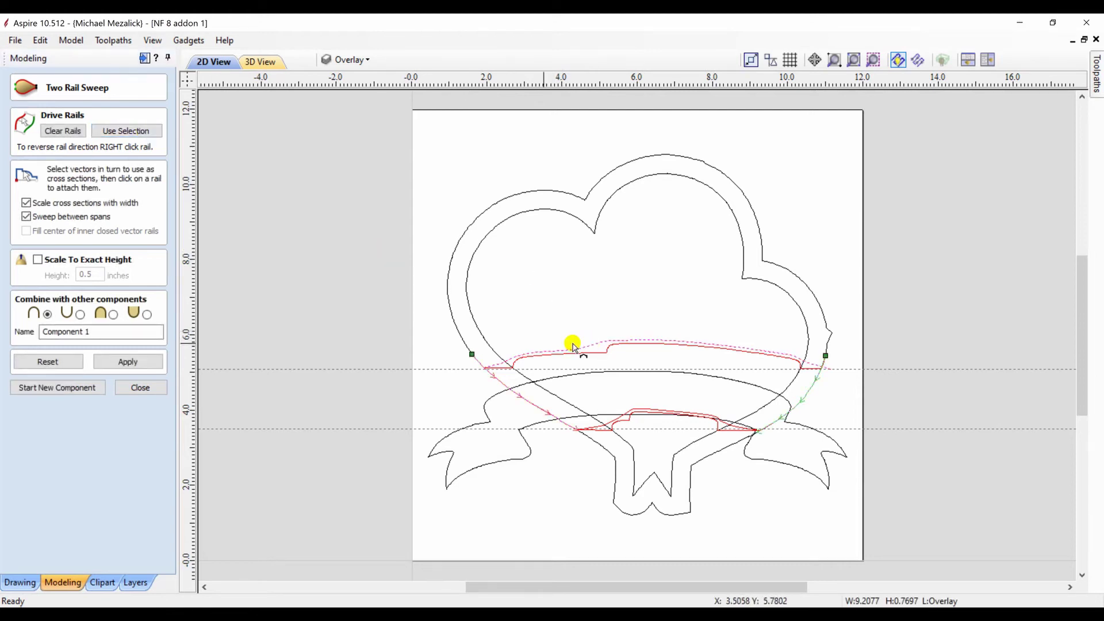
{"action": "left_click", "coordinate": [473, 355]}
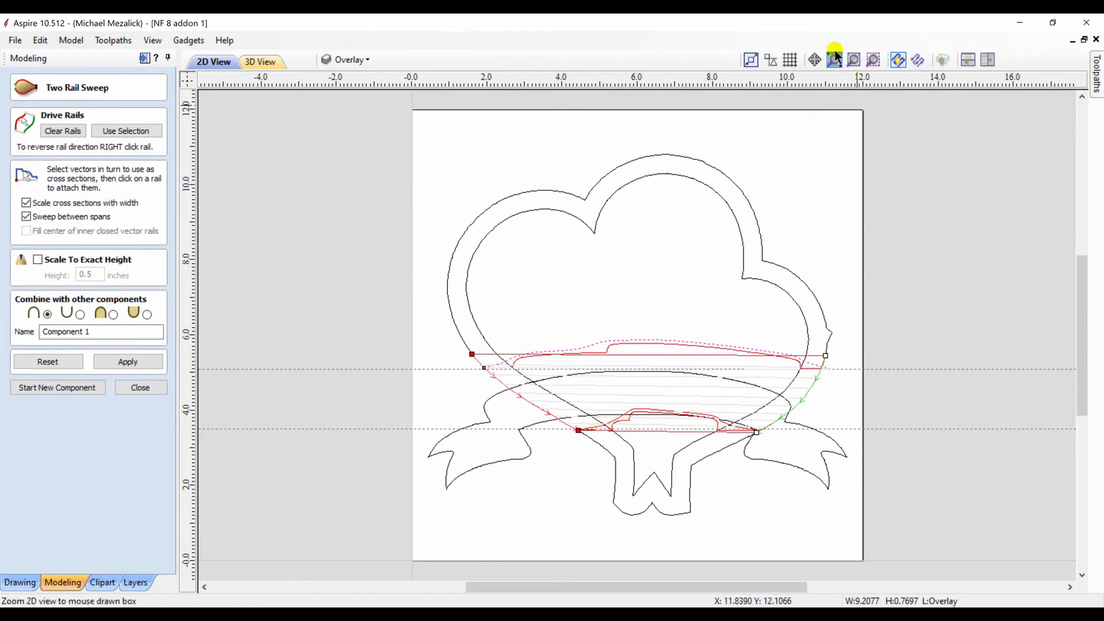
{"action": "scroll", "coordinate": [653, 415], "scroll_direction": "up", "scroll_amount": 3}
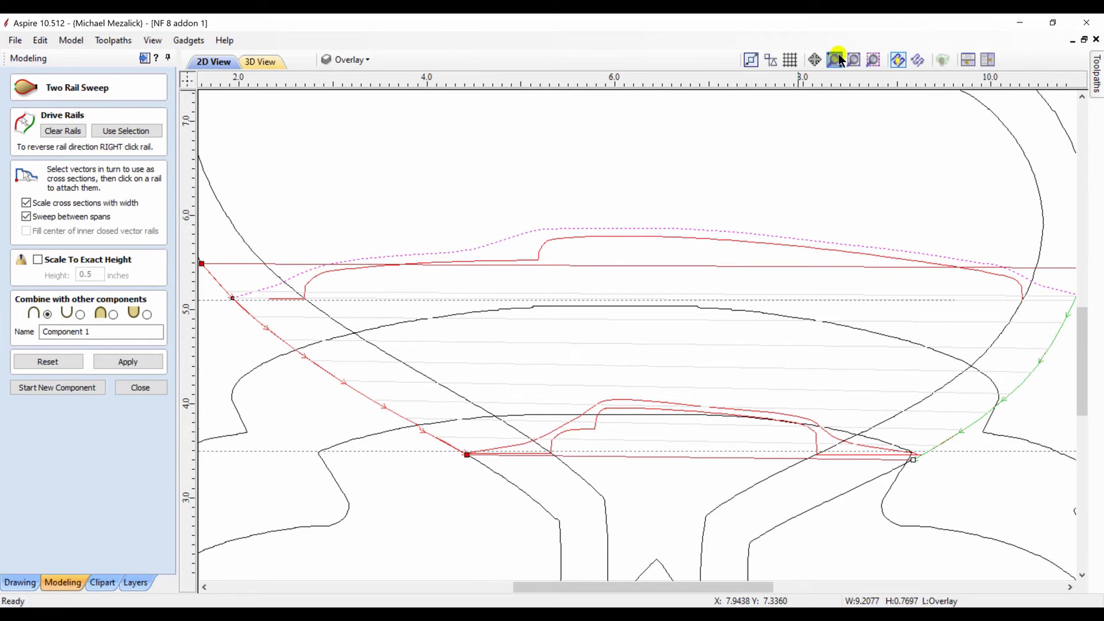
{"action": "left_click", "coordinate": [573, 420]}
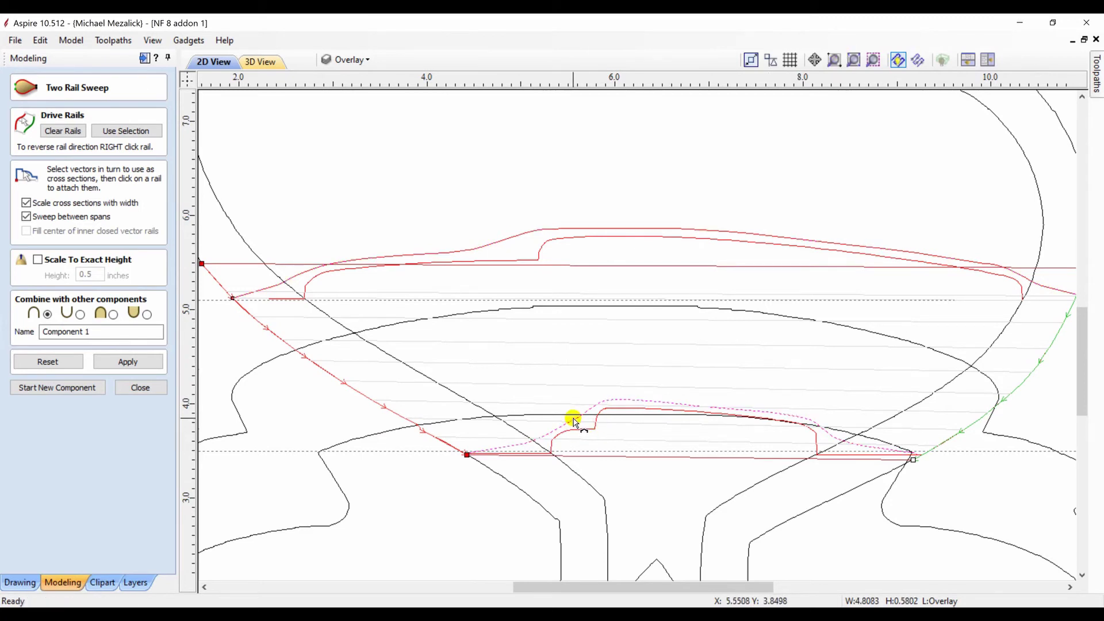
{"action": "left_click", "coordinate": [465, 454]}
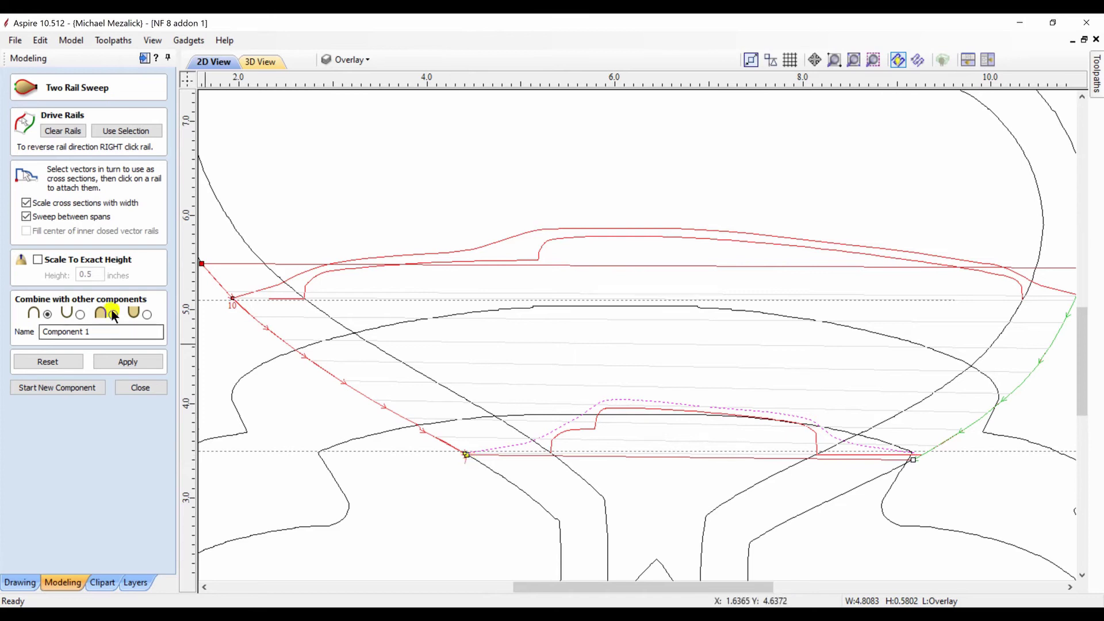
Build the swept ribbon and view it in a full-size, freely rotating 3D view.
{"action": "left_click", "coordinate": [115, 364]}
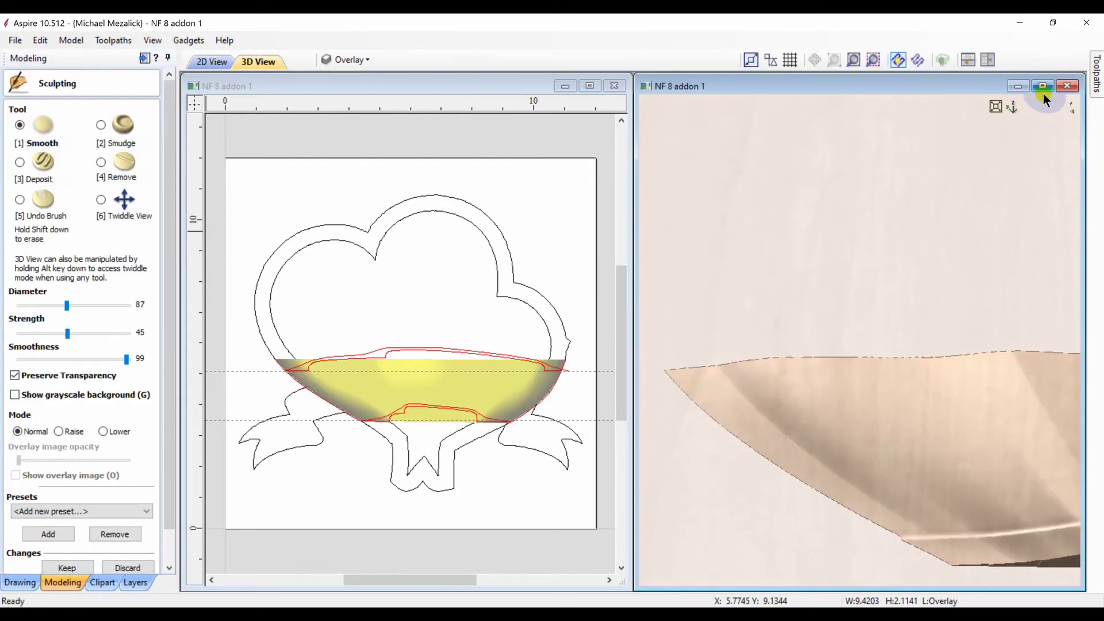
{"action": "left_click", "coordinate": [1040, 84]}
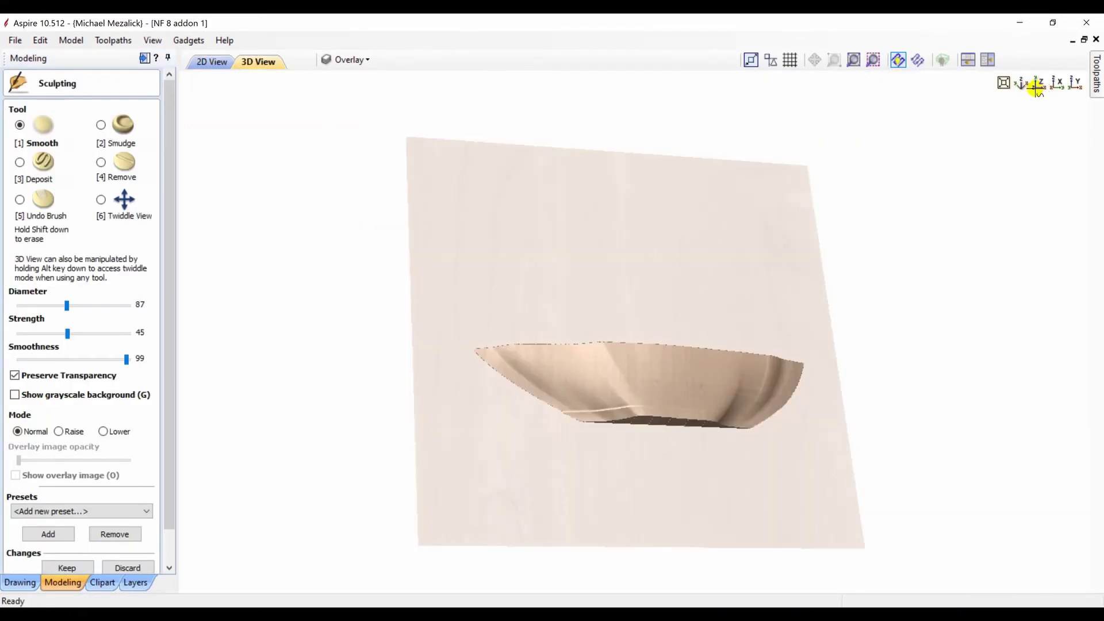
{"action": "left_click", "coordinate": [1038, 84]}
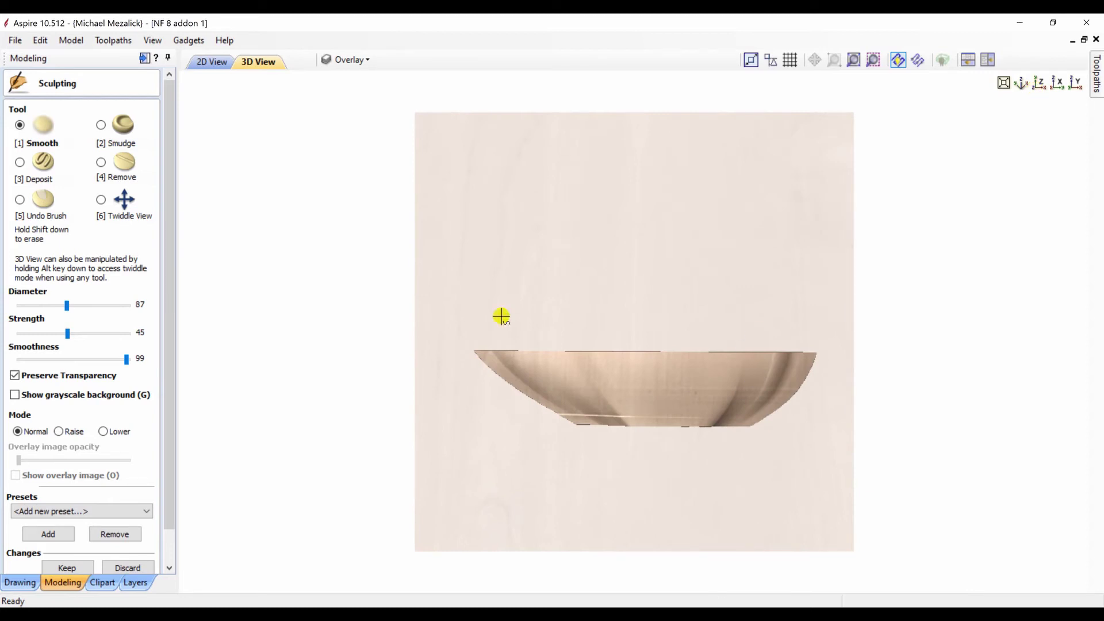
{"action": "left_click", "coordinate": [126, 205]}
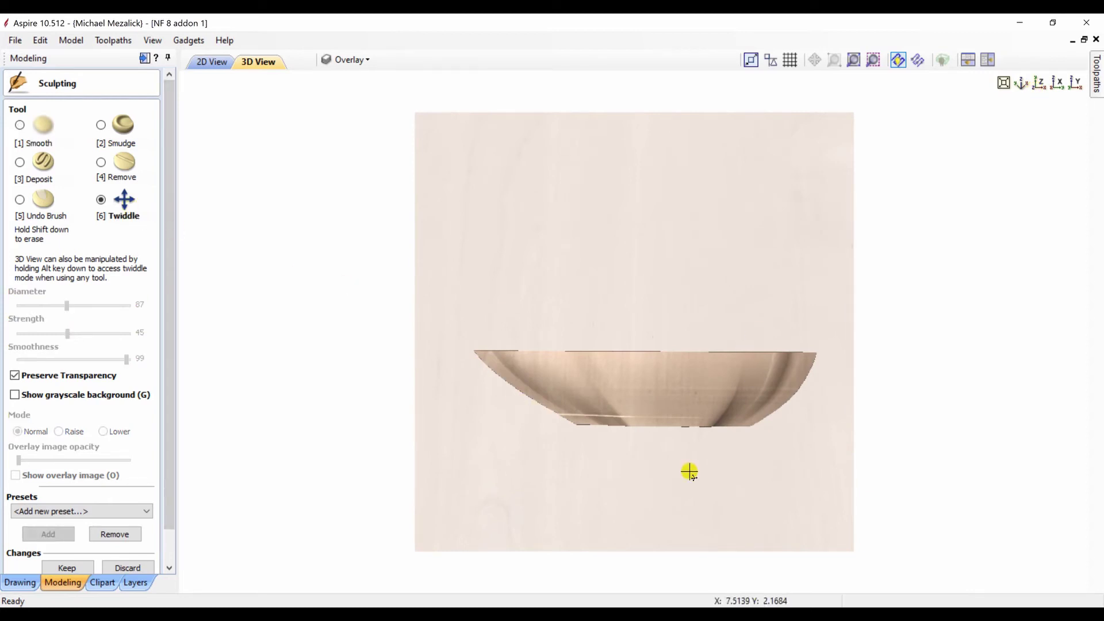
{"action": "scroll", "coordinate": [720, 404], "scroll_direction": "up", "scroll_amount": 2}
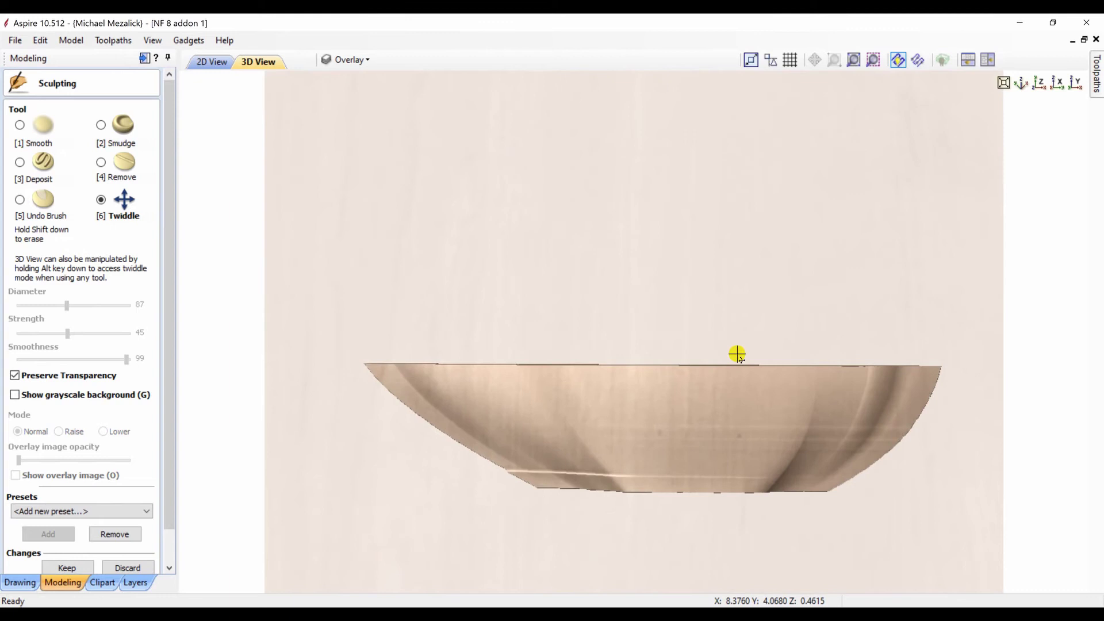
Smooth the ribbon's grooves with a larger, stronger sculpting brush and accept the result.
{"action": "left_click", "coordinate": [41, 121]}
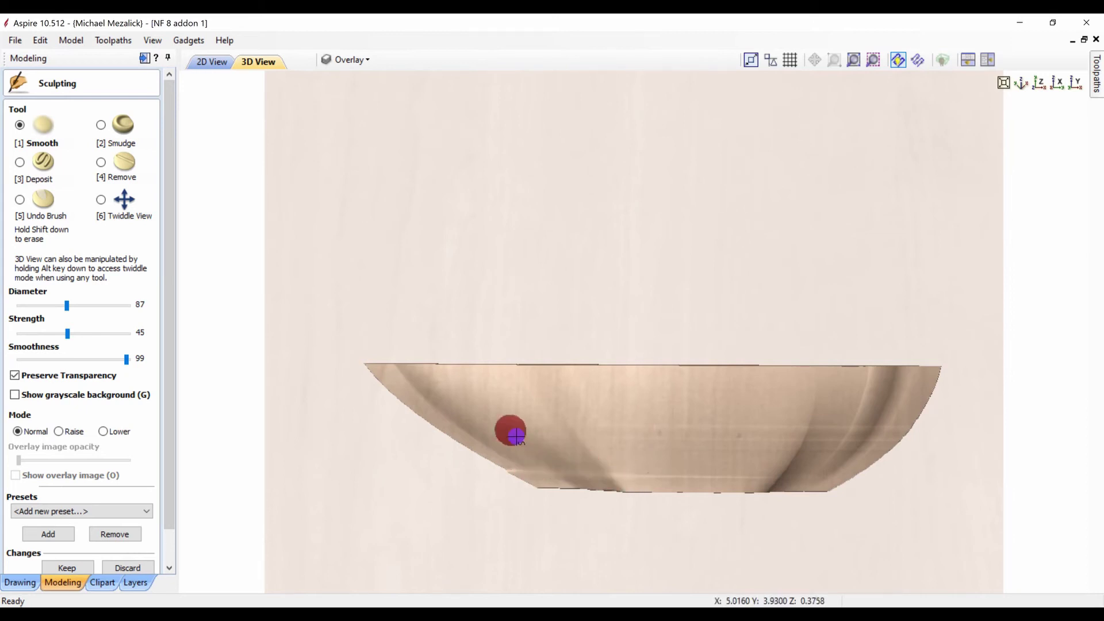
{"action": "left_click", "coordinate": [82, 304]}
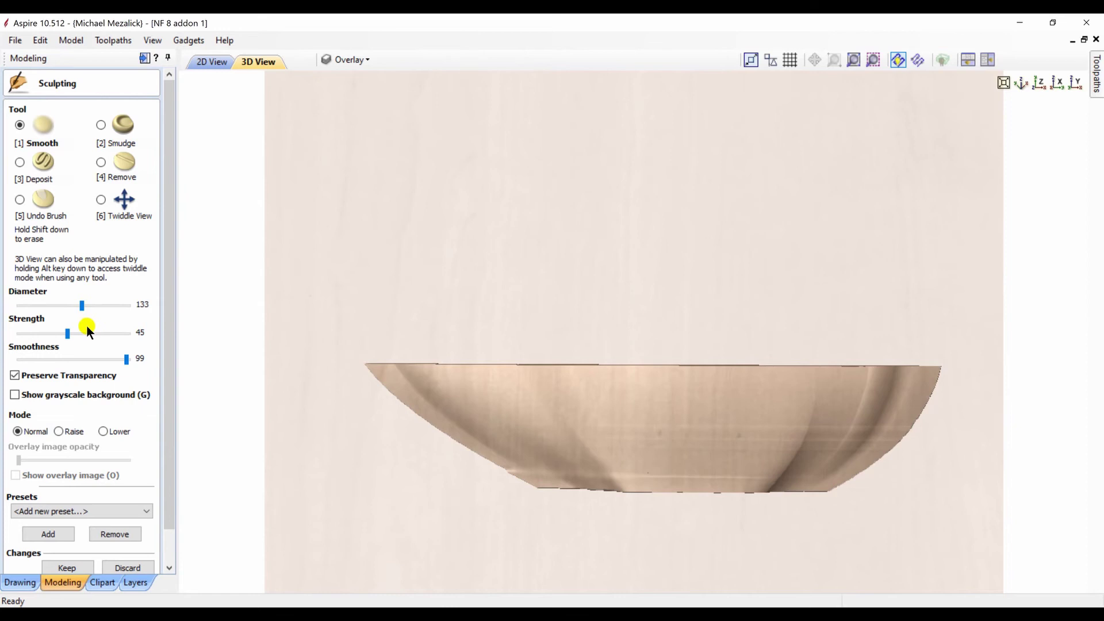
{"action": "left_click", "coordinate": [86, 332]}
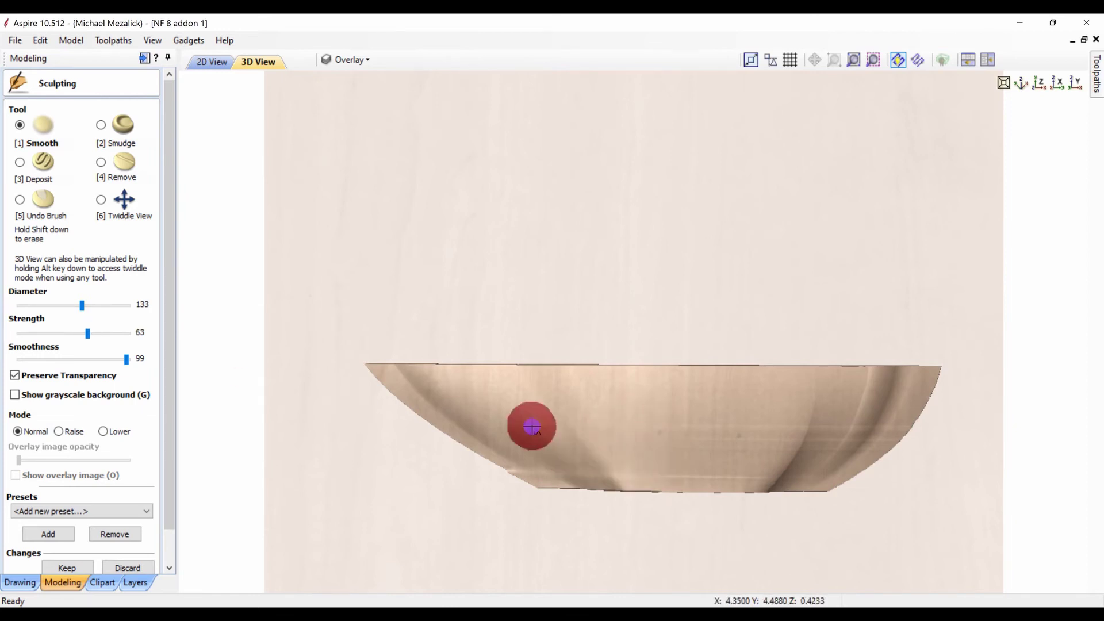
{"action": "mouse_move", "coordinate": [747, 431]}
{"action": "left_mouse_down"}
{"action": "mouse_move", "coordinate": [871, 422]}
{"action": "mouse_move", "coordinate": [719, 461]}
{"action": "mouse_move", "coordinate": [746, 425]}
{"action": "mouse_move", "coordinate": [840, 423]}
{"action": "mouse_move", "coordinate": [715, 424]}
{"action": "mouse_move", "coordinate": [873, 395]}
{"action": "mouse_move", "coordinate": [855, 389]}
{"action": "mouse_move", "coordinate": [865, 423]}
{"action": "mouse_move", "coordinate": [887, 425]}
{"action": "mouse_move", "coordinate": [831, 479]}
{"action": "mouse_move", "coordinate": [779, 457]}
{"action": "mouse_move", "coordinate": [646, 468]}
{"action": "mouse_move", "coordinate": [675, 420]}
{"action": "mouse_move", "coordinate": [598, 466]}
{"action": "mouse_move", "coordinate": [529, 461]}
{"action": "mouse_move", "coordinate": [424, 417]}
{"action": "mouse_move", "coordinate": [389, 382]}
{"action": "mouse_move", "coordinate": [510, 469]}
{"action": "mouse_move", "coordinate": [592, 458]}
{"action": "mouse_move", "coordinate": [685, 482]}
{"action": "left_mouse_up"}
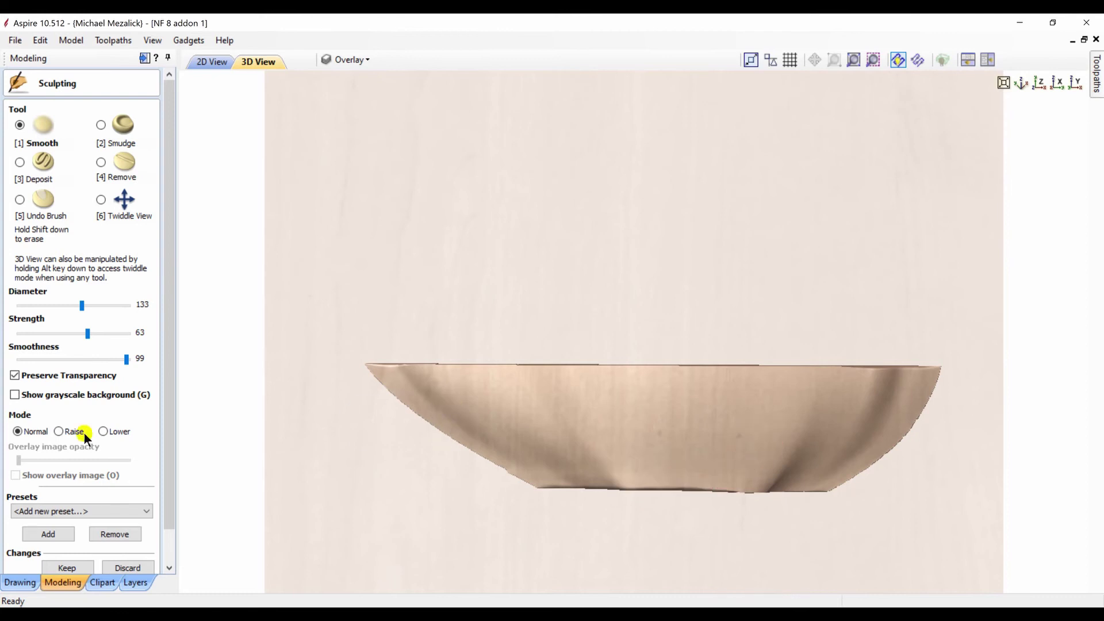
{"action": "scroll", "coordinate": [83, 432], "scroll_direction": "down", "scroll_amount": 1}
{"action": "left_click", "coordinate": [36, 559]}
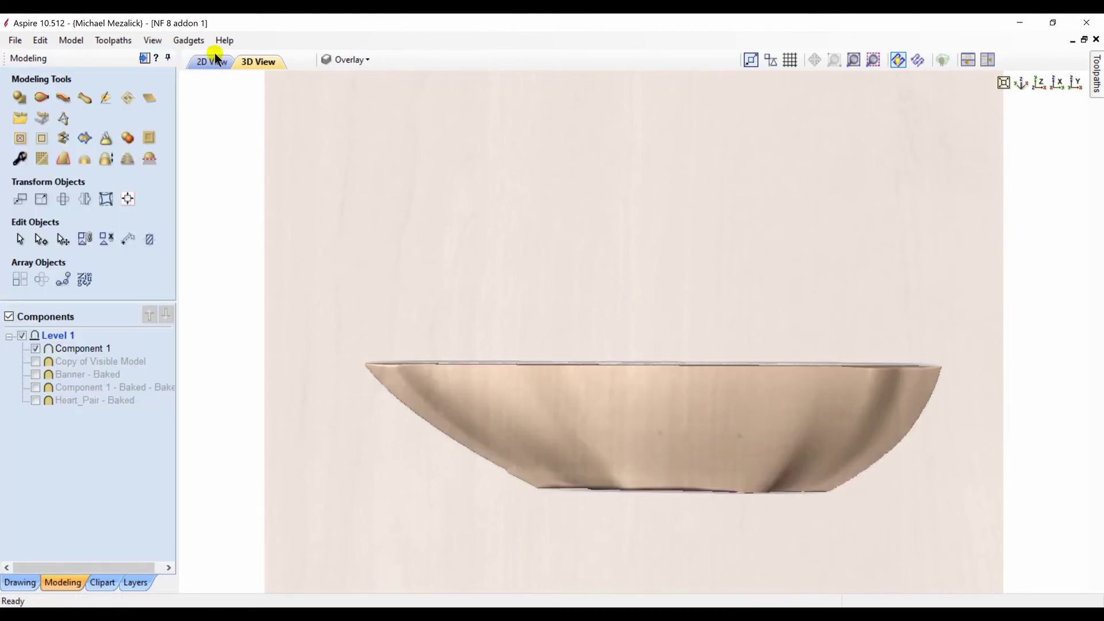
Crop Component 1 to the banner outline in the 2D view.
{"action": "left_click", "coordinate": [213, 60]}
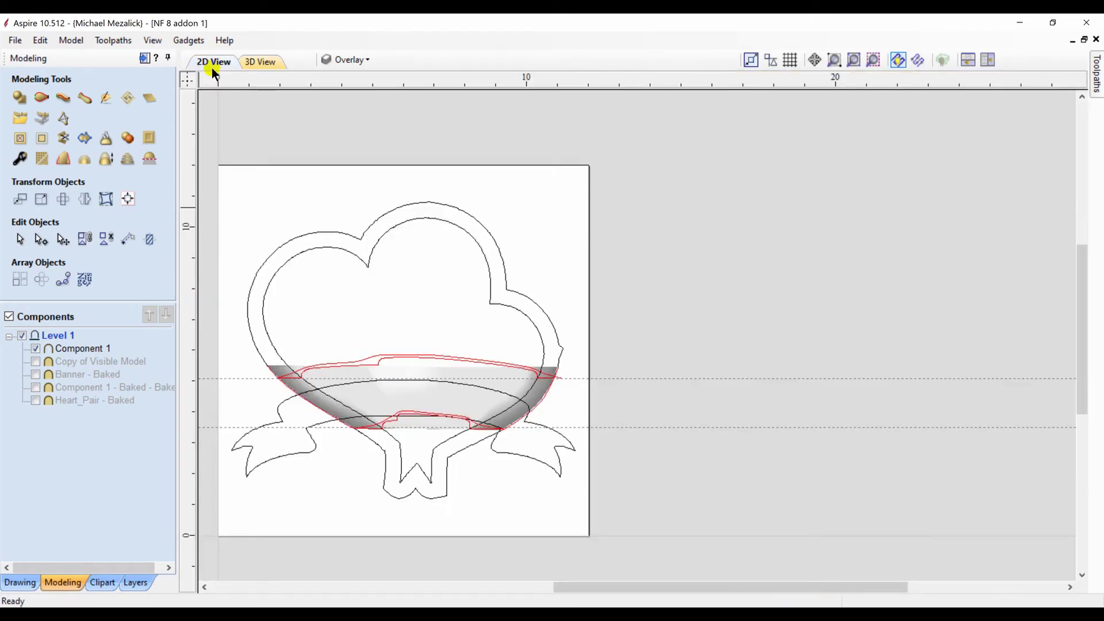
{"action": "left_click", "coordinate": [349, 394]}
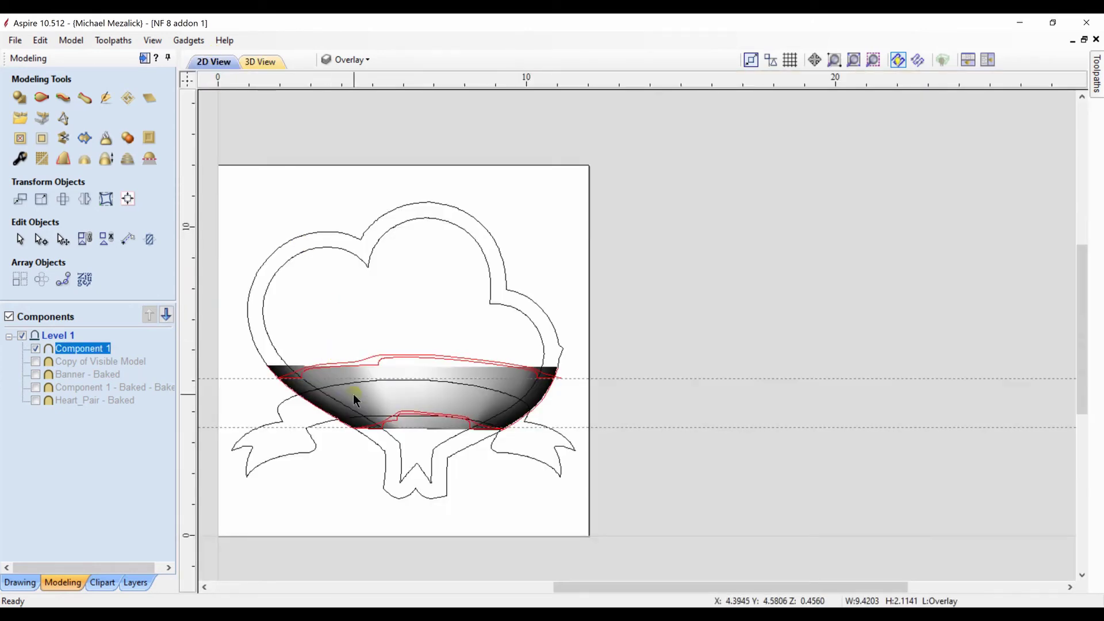
{"action": "left_click", "coordinate": [278, 413], "text": "shift"}
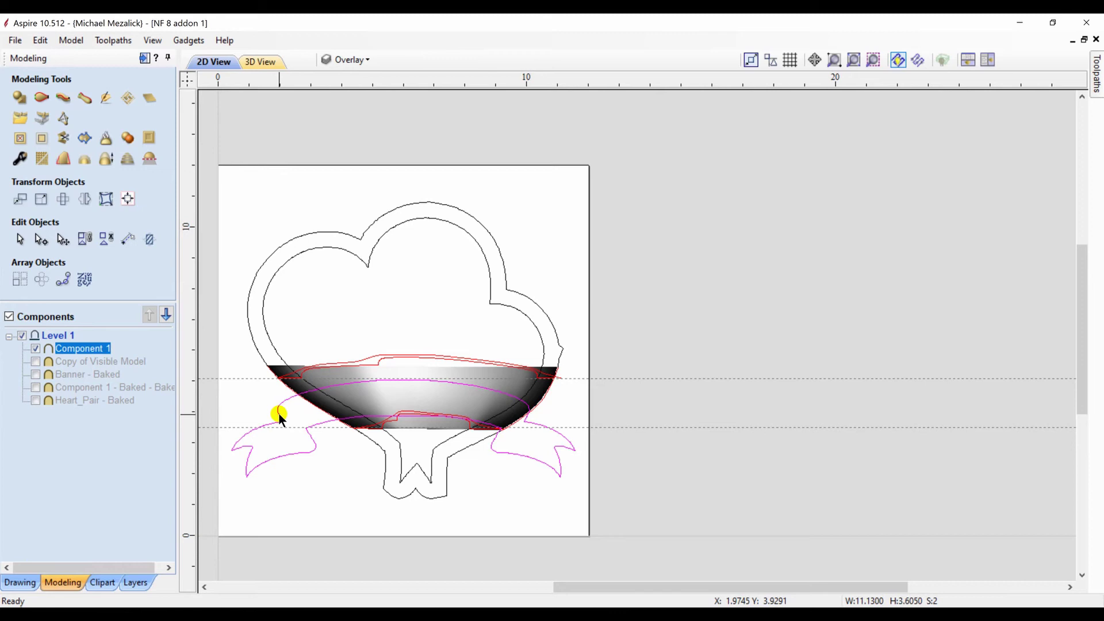
{"action": "left_click", "coordinate": [42, 138]}
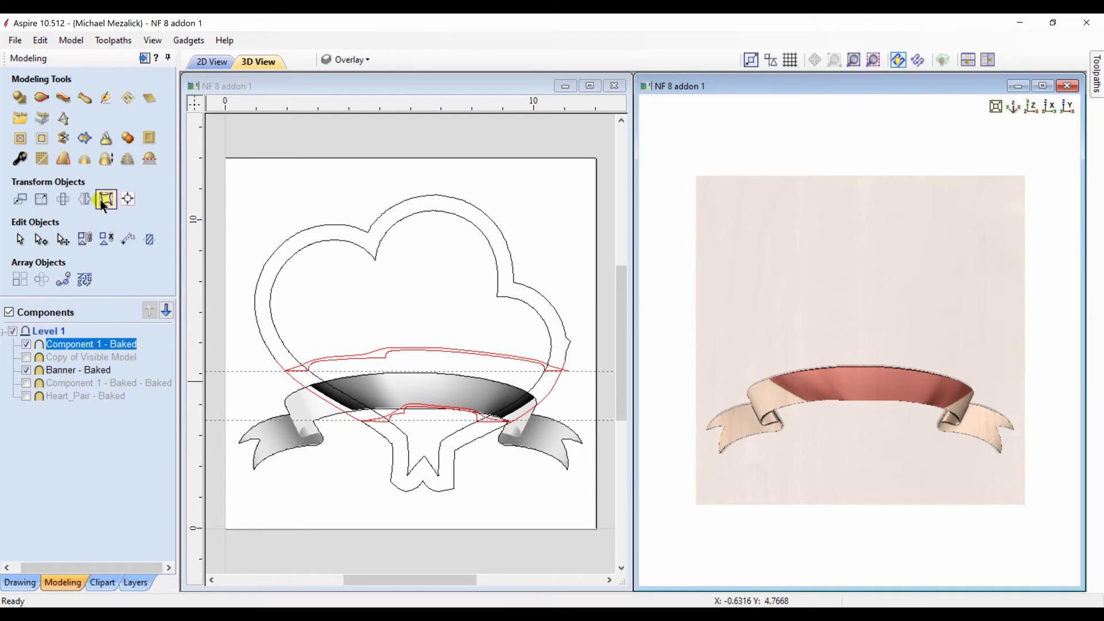
Create a component from the visible model, hide the old baked components, and show Heart_Pair - Baked.
{"action": "left_click", "coordinate": [128, 139]}
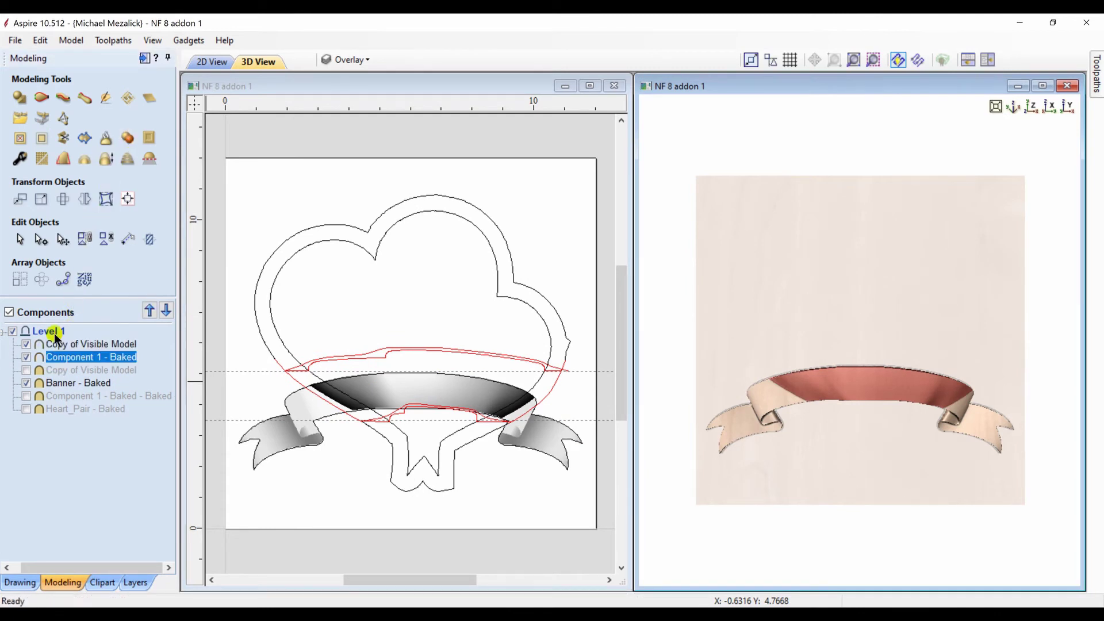
{"action": "left_click", "coordinate": [26, 357]}
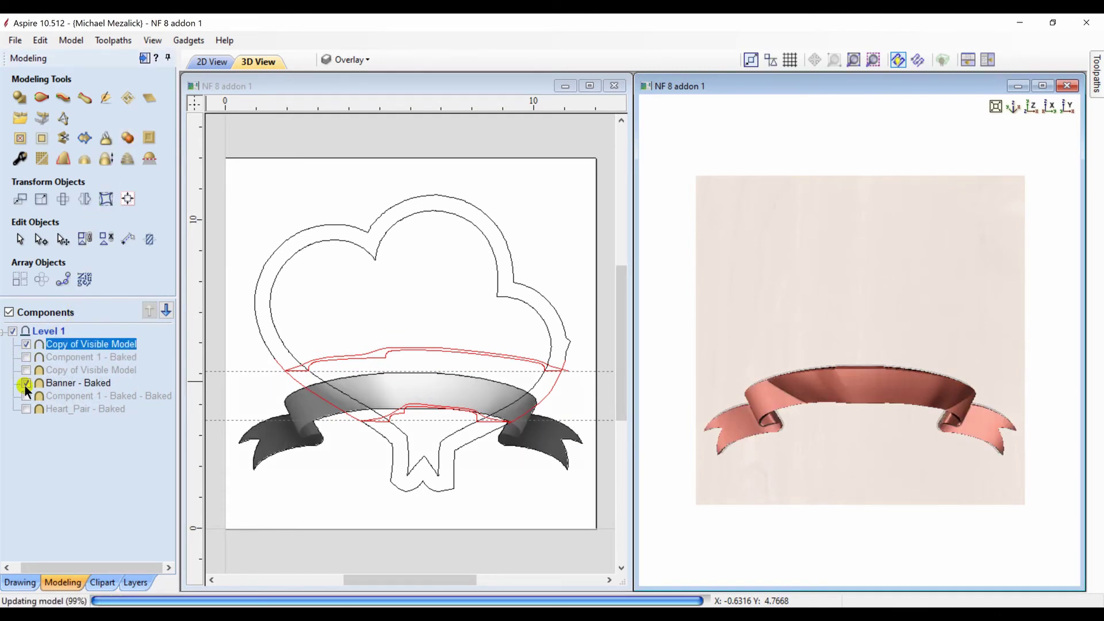
{"action": "left_click", "coordinate": [26, 383]}
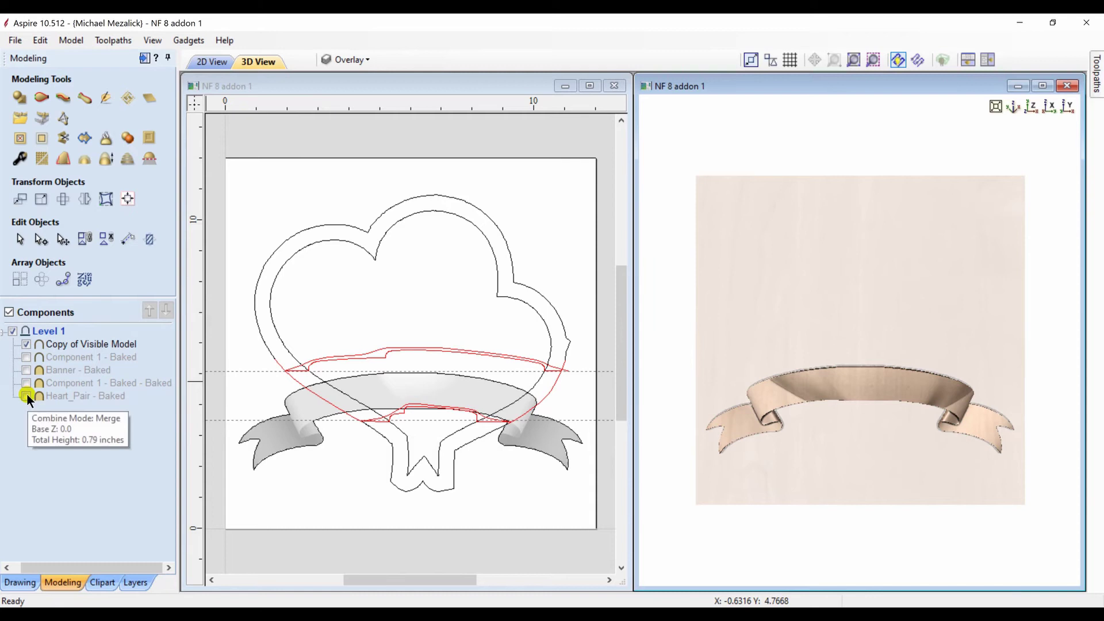
{"action": "left_click", "coordinate": [27, 396]}
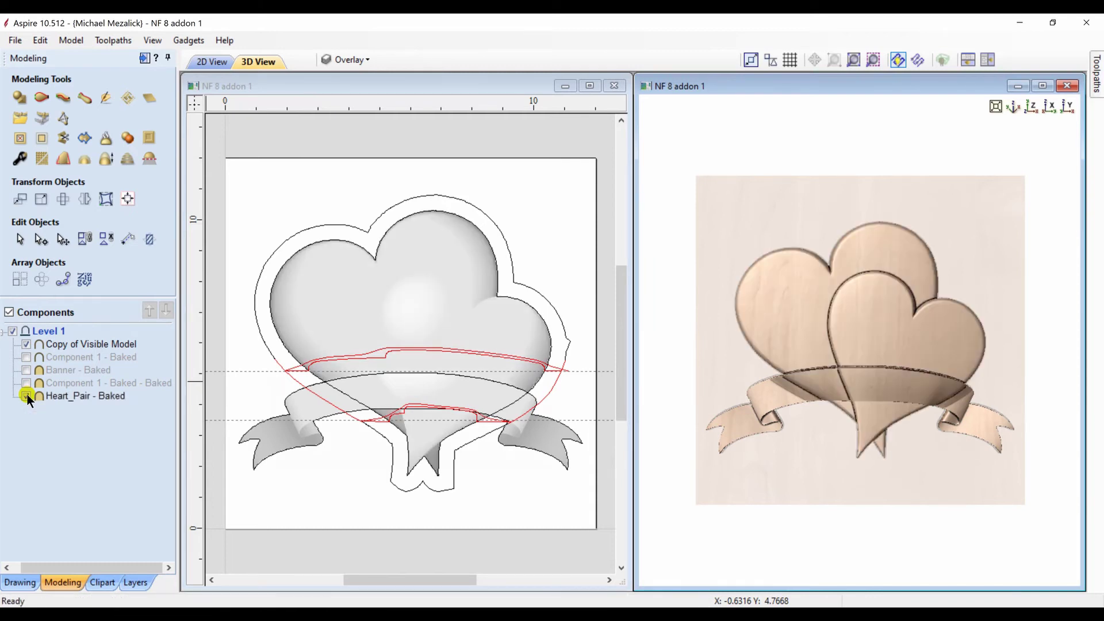
Set the Copy of Visible Model component's combine mode to Merge.
{"action": "mouse_move", "coordinate": [806, 484]}
{"action": "left_mouse_down"}
{"action": "mouse_move", "coordinate": [841, 413]}
{"action": "mouse_move", "coordinate": [839, 318]}
{"action": "left_mouse_up"}
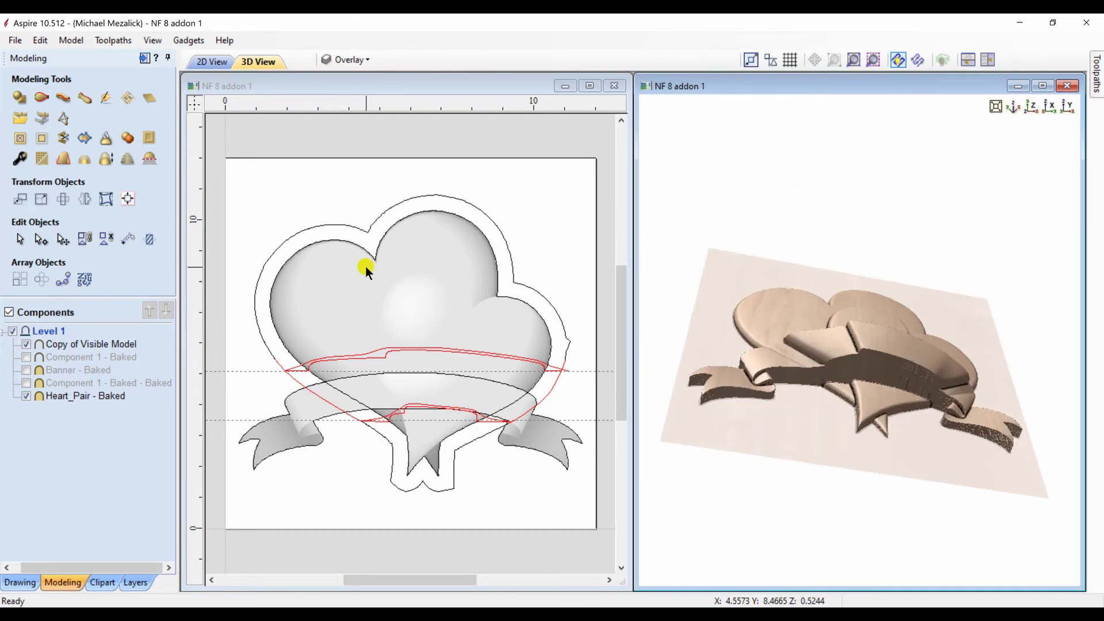
{"action": "left_click", "coordinate": [61, 344]}
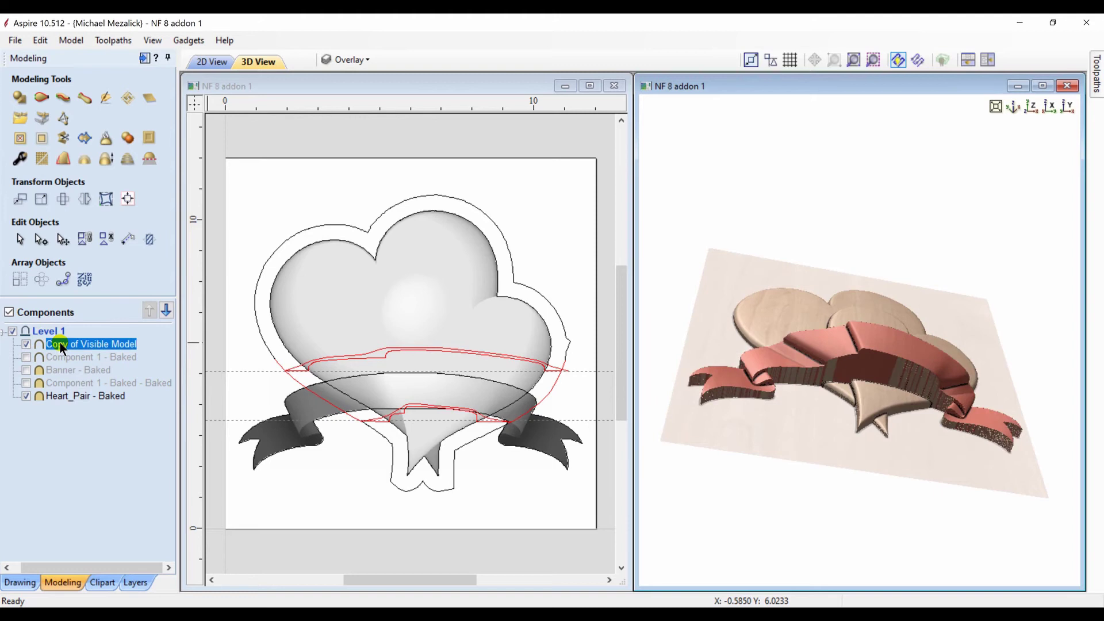
{"action": "right_click", "coordinate": [59, 342]}
{"action": "mouse_move", "coordinate": [121, 353]}
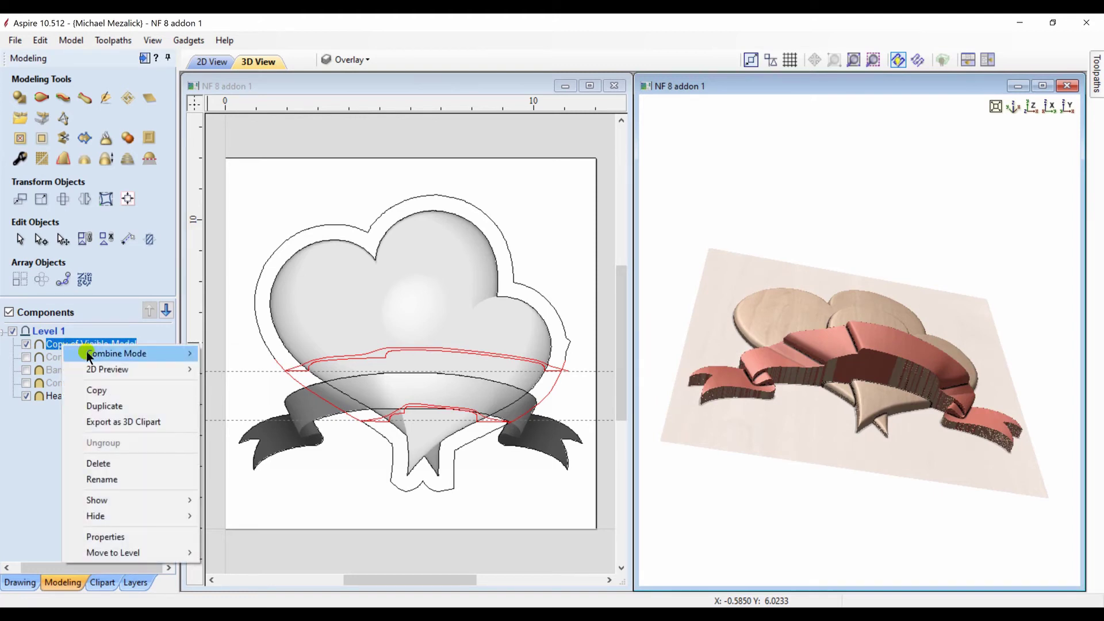
{"action": "left_click", "coordinate": [233, 385]}
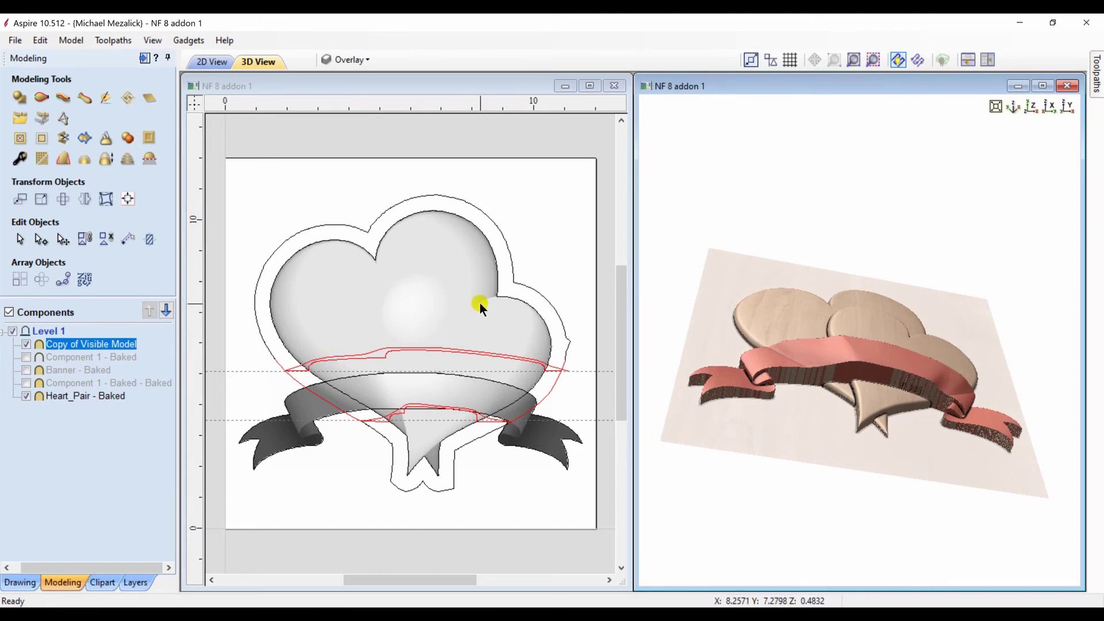
Give the banner base height -0.12 and shape height 1.0, then bake it.
{"action": "left_click", "coordinate": [19, 159]}
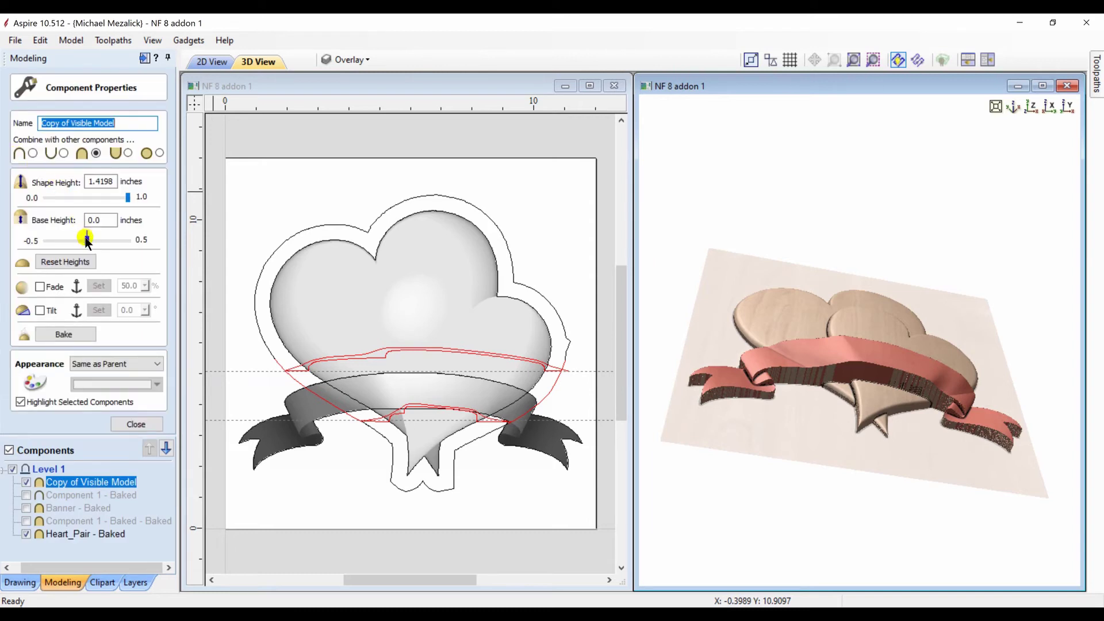
{"action": "left_click_drag", "start_coordinate": [86, 240], "coordinate": [78, 242]}
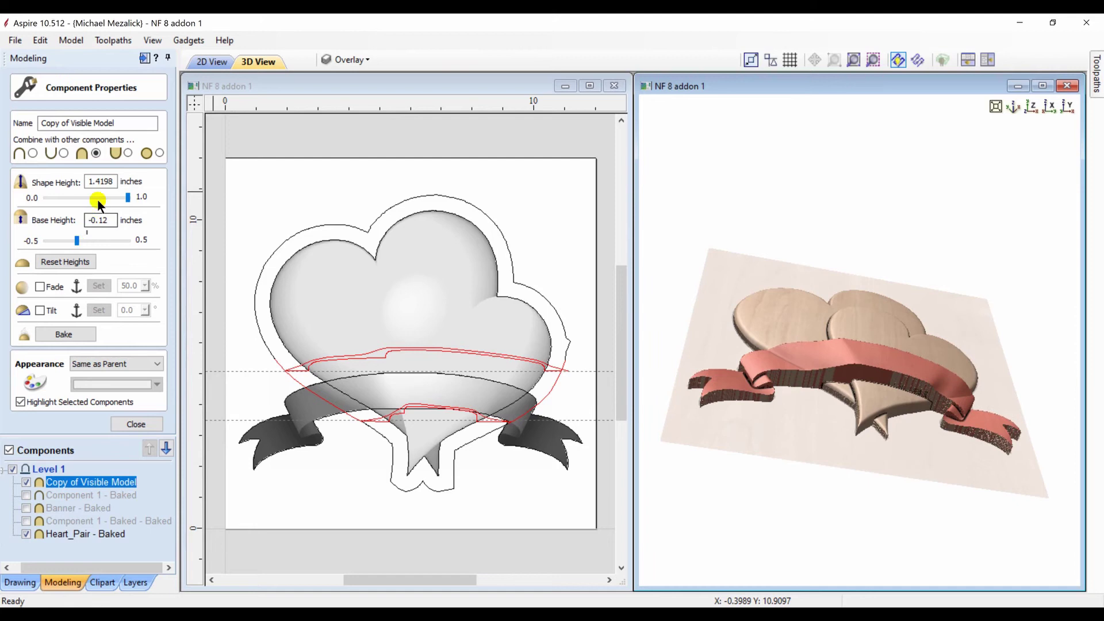
{"action": "left_click", "coordinate": [129, 197]}
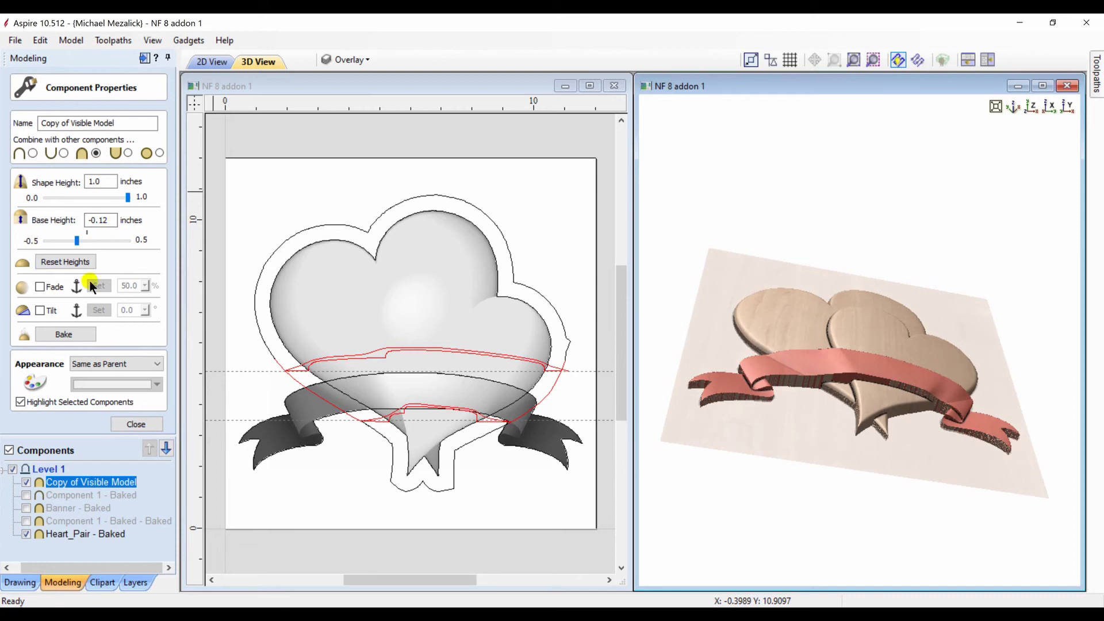
{"action": "left_click", "coordinate": [80, 330]}
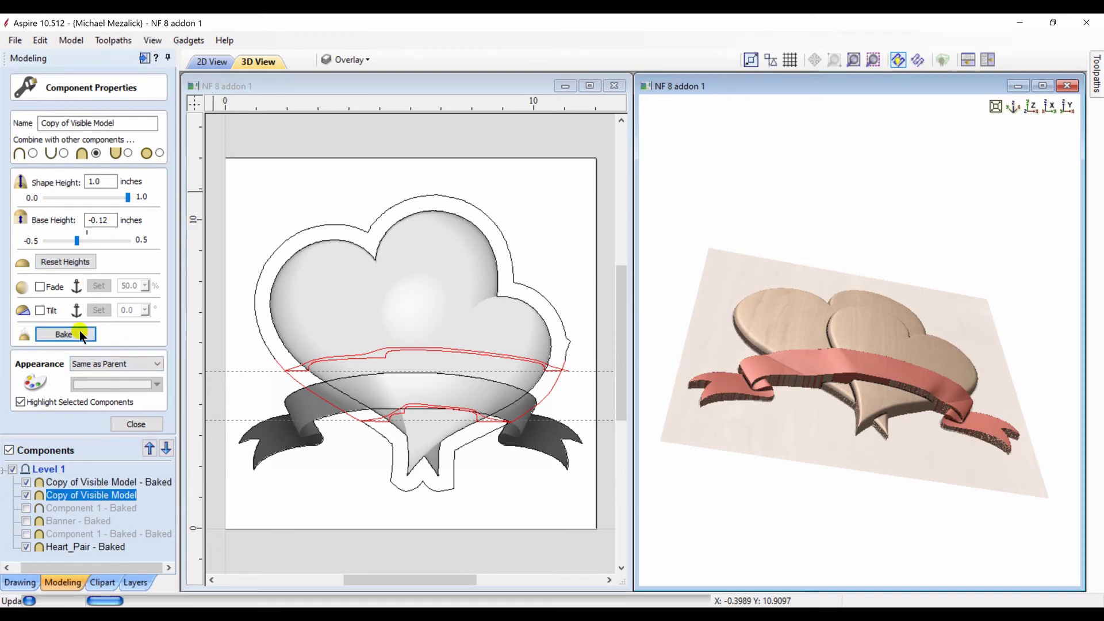
{"action": "left_click", "coordinate": [137, 425]}
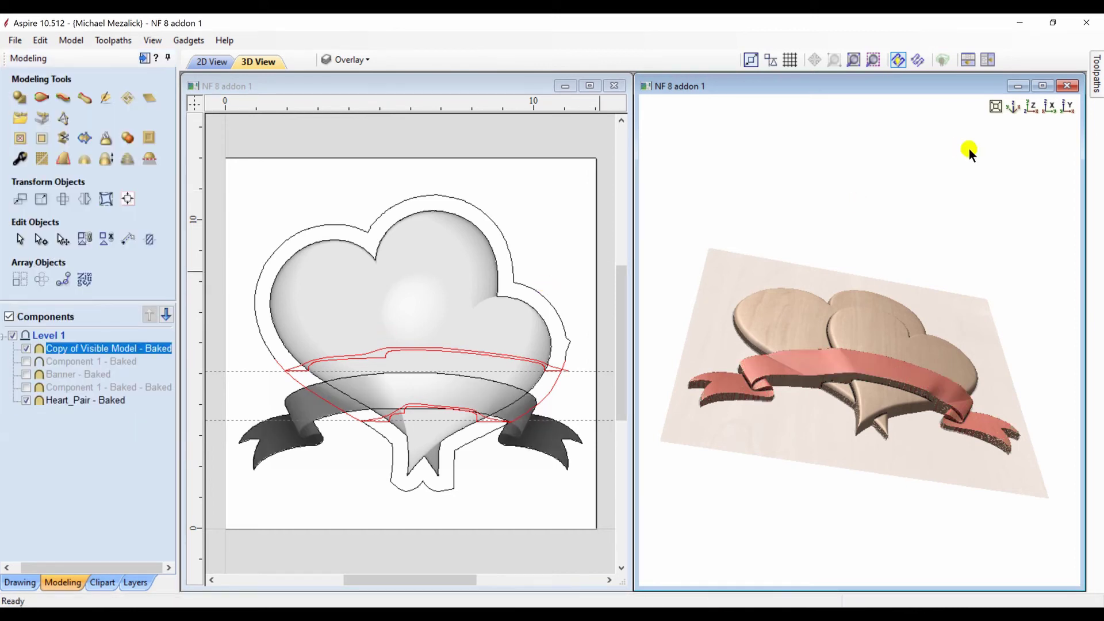
{"action": "left_click", "coordinate": [1033, 105]}
{"action": "left_click_drag", "start_coordinate": [871, 396], "coordinate": [865, 278]}
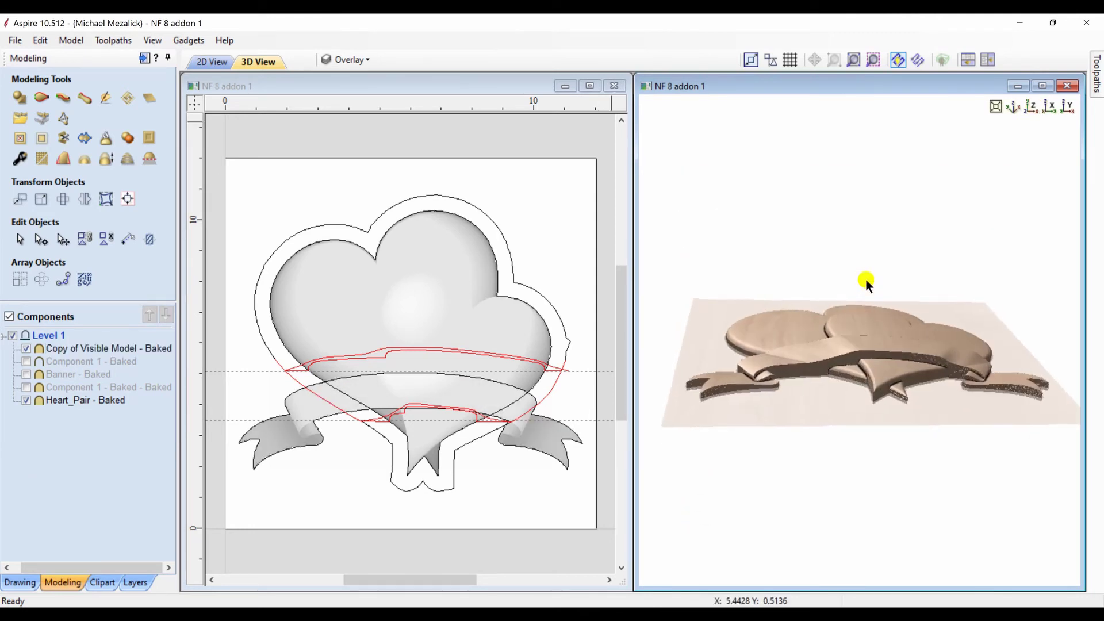
{"action": "mouse_move", "coordinate": [868, 333]}
{"action": "left_mouse_down"}
{"action": "mouse_move", "coordinate": [868, 375]}
{"action": "mouse_move", "coordinate": [834, 452]}
{"action": "left_mouse_up"}
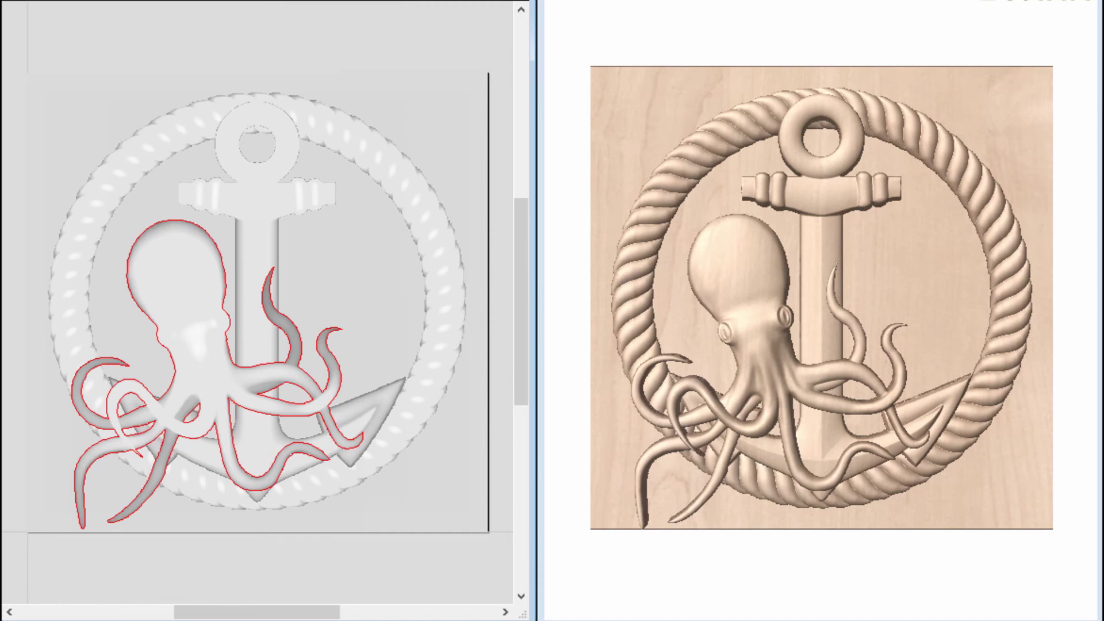
Select the octopus's traced boundary vector.
{"action": "left_click", "coordinate": [156, 337]}
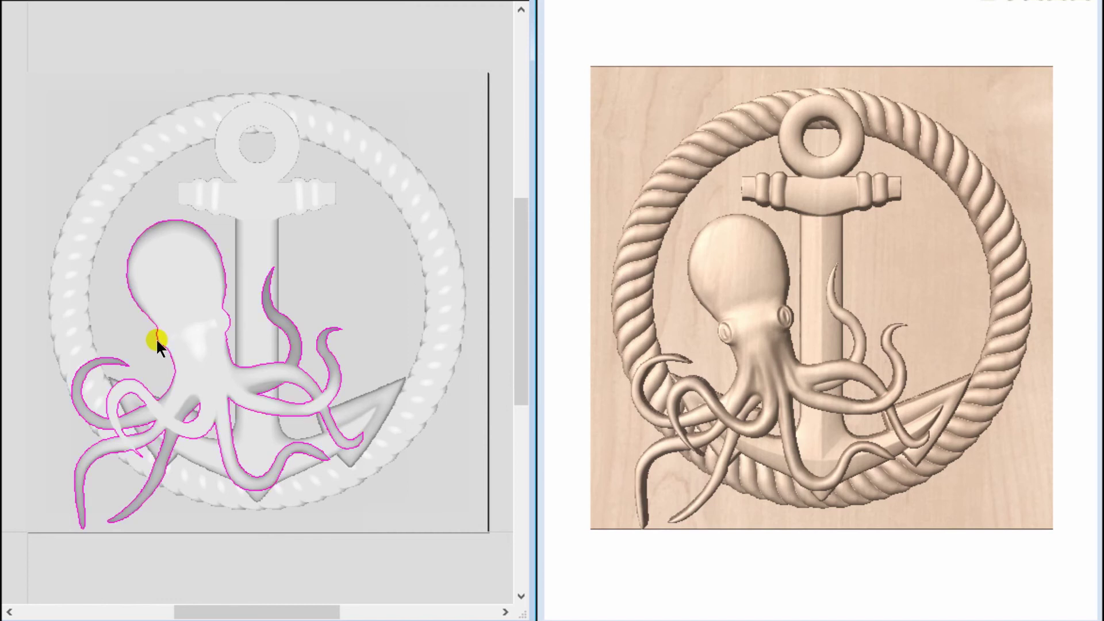